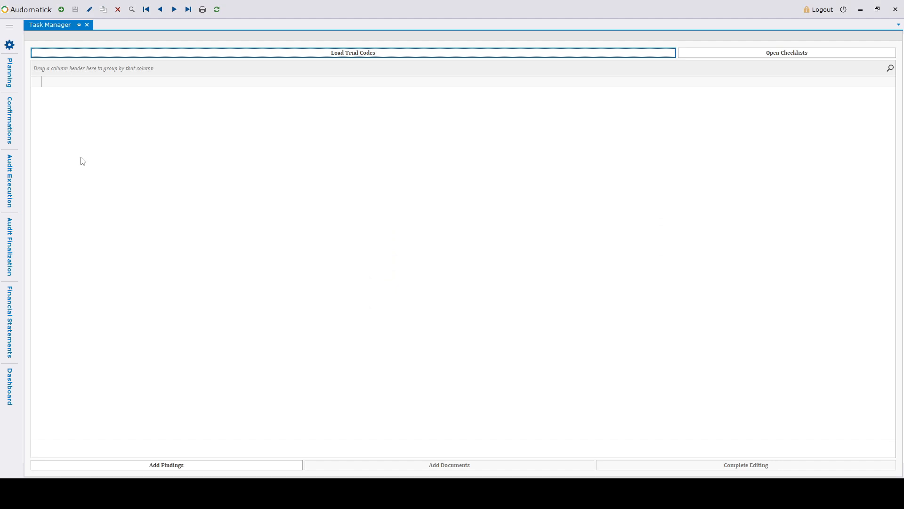
# Load the trial codes, expand the Delta Industries Limited 2025 audit assignment, and make its details editable.
pyautogui.click(184, 54)
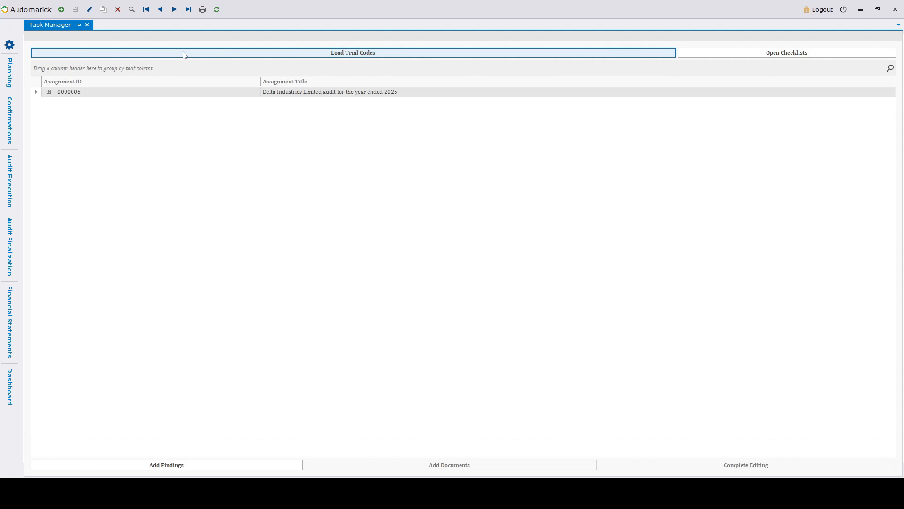
pyautogui.click(48, 92)
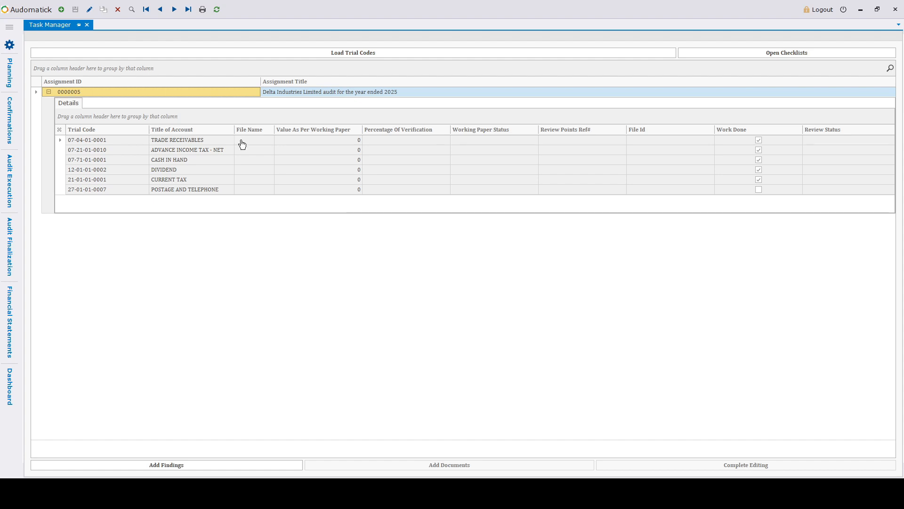
pyautogui.click(87, 10)
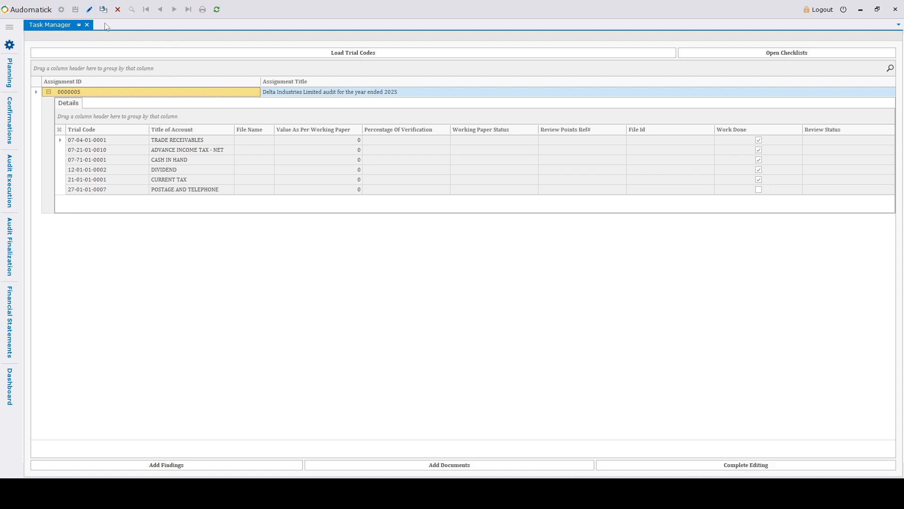
# Set the Working Paper Status to Pending for TRADE RECEIVABLES and to Finalized for ADVANCE INCOME TAX - NET.
pyautogui.click(537, 143)
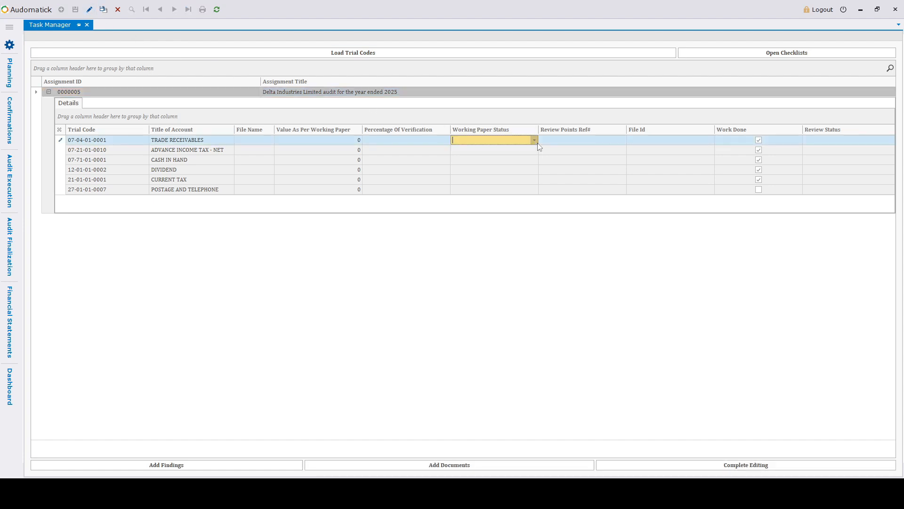
pyautogui.click(535, 141)
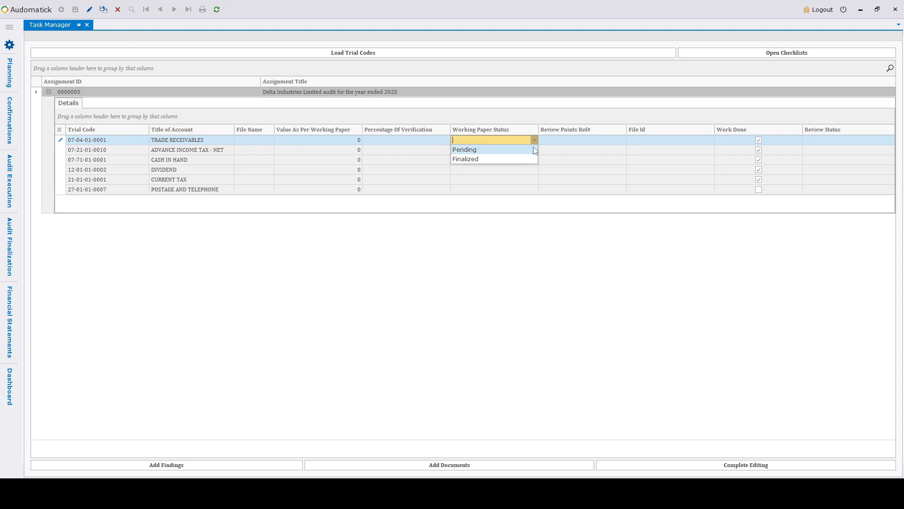
pyautogui.click(535, 150)
pyautogui.click(534, 147)
pyautogui.click(534, 147)
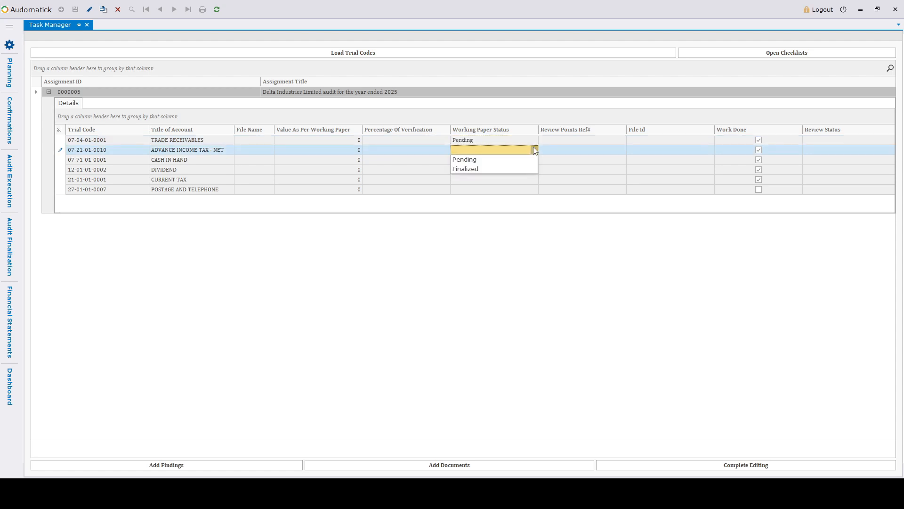
pyautogui.click(525, 166)
pyautogui.click(534, 246)
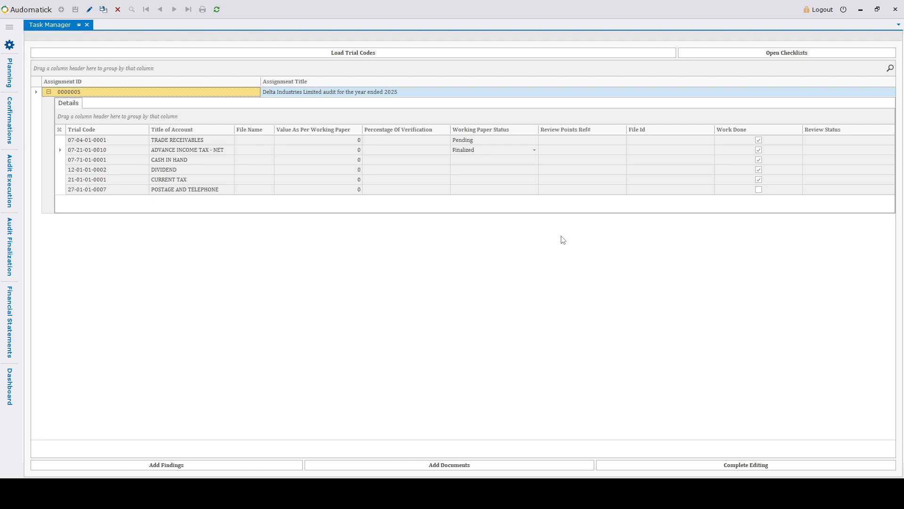
# Attach the Excel file Trade Receivables to the TRADE RECEIVABLES account as a New file attachment.
pyautogui.click(682, 143)
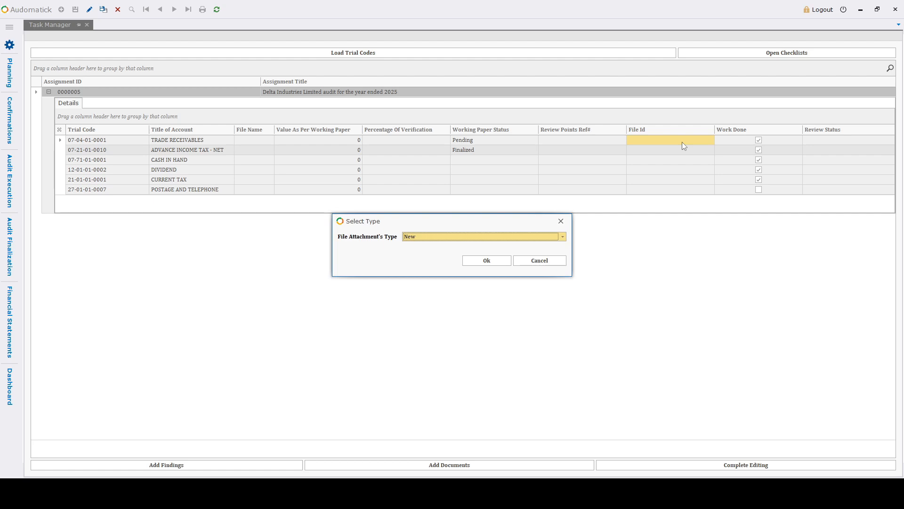
pyautogui.click(486, 260)
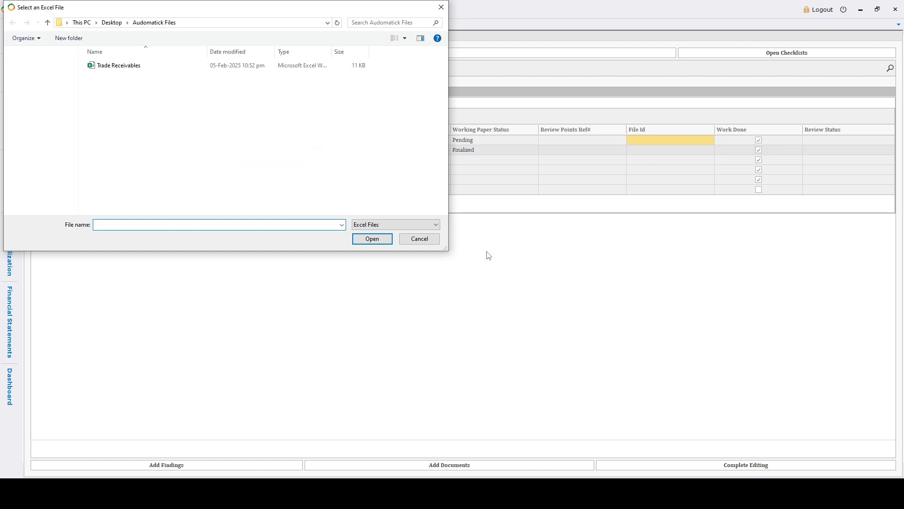
pyautogui.doubleClick(156, 67)
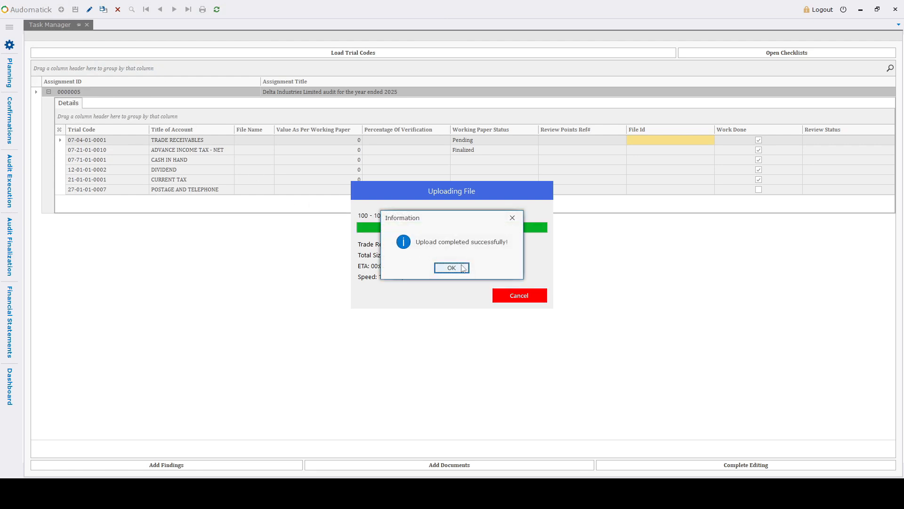
pyautogui.click(451, 267)
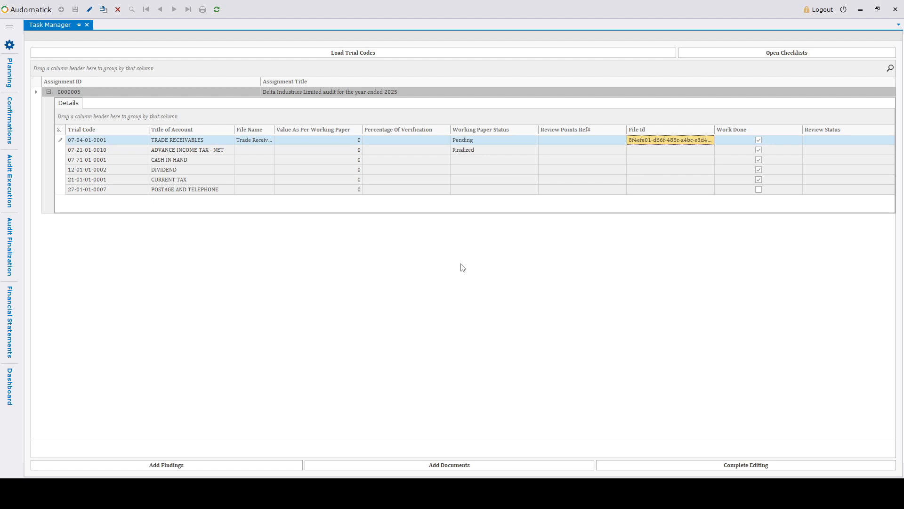
# Open the file attached to the TRADE RECEIVABLES account to check its contents, and close it again.
pyautogui.click(253, 144)
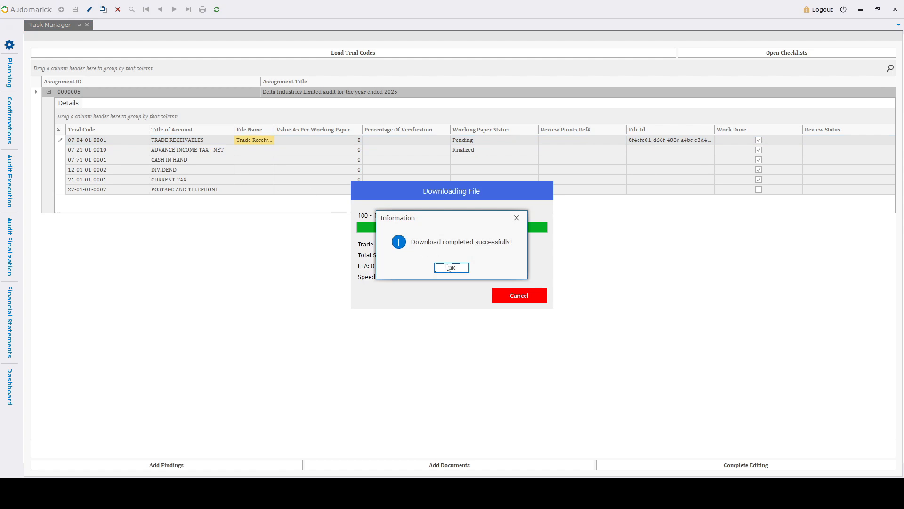
pyautogui.click(457, 271)
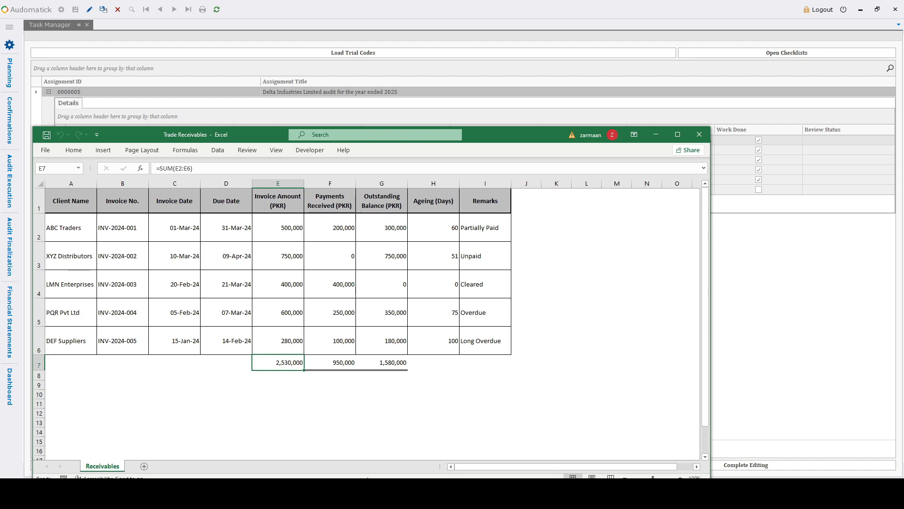
pyautogui.click(694, 138)
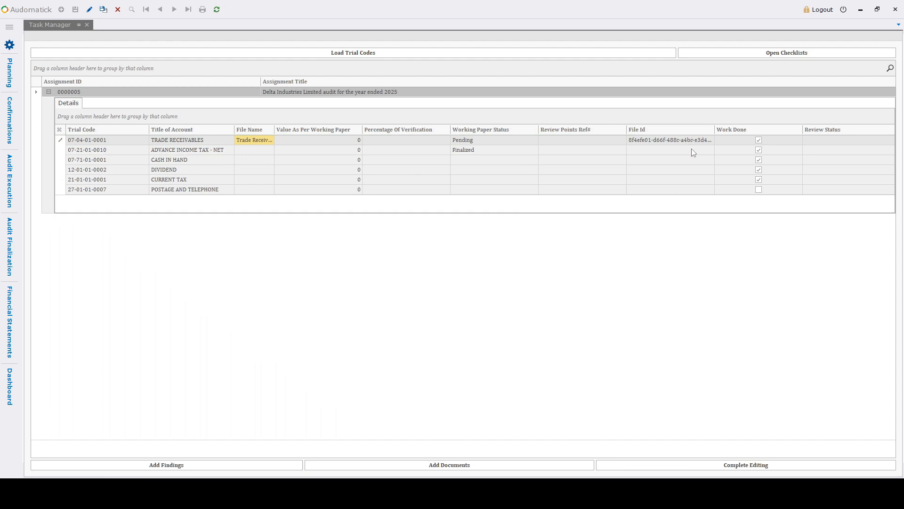
# Attach Trade Receivables.xlsx to the ADVANCE INCOME TAX - NET account as an Existing file attachment.
pyautogui.click(694, 150)
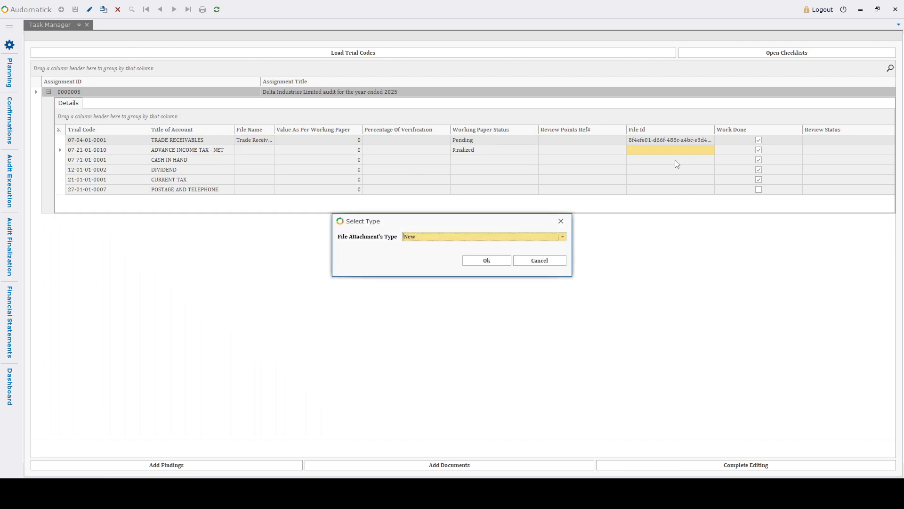
pyautogui.click(484, 239)
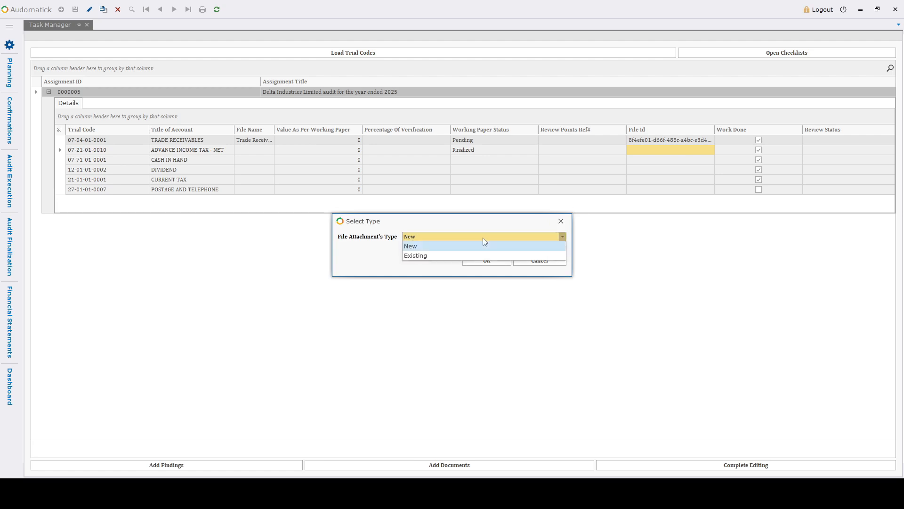
pyautogui.click(451, 257)
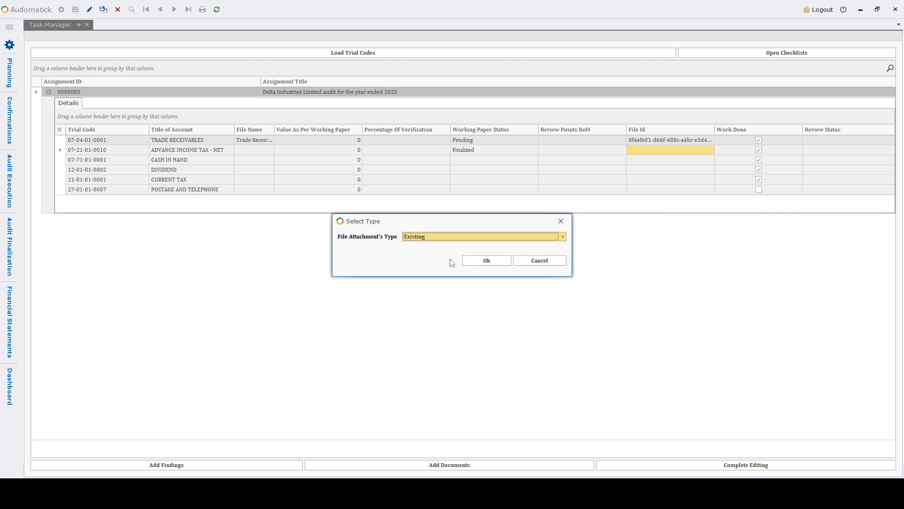
pyautogui.click(469, 262)
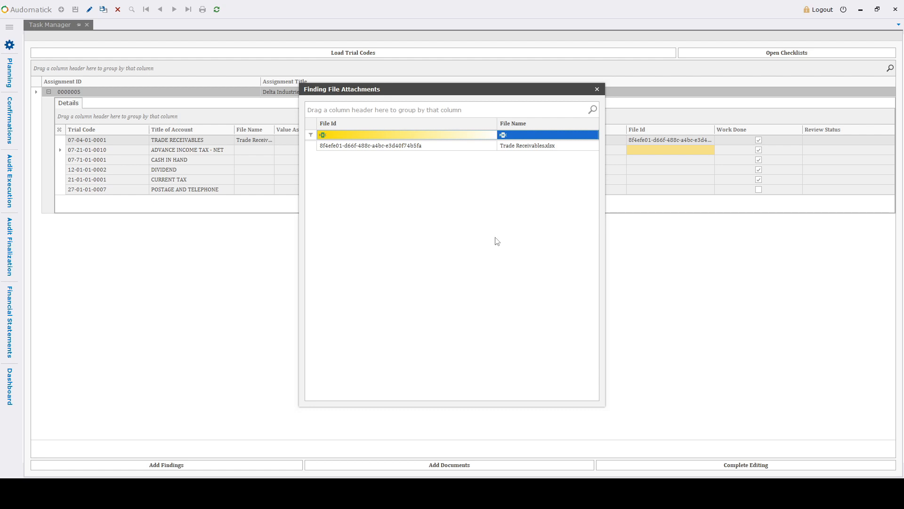
pyautogui.click(568, 147)
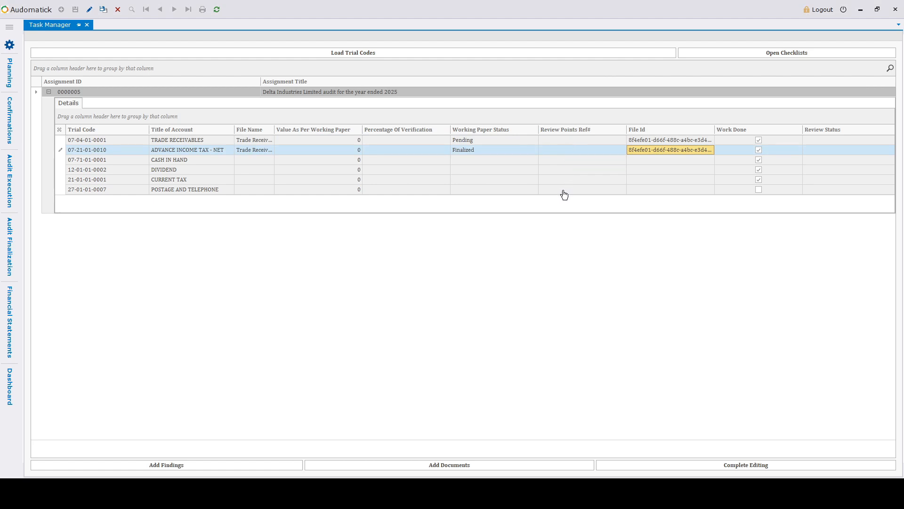
# View the file attached to the ADVANCE INCOME TAX - NET account in Excel, and close it again.
pyautogui.doubleClick(249, 150)
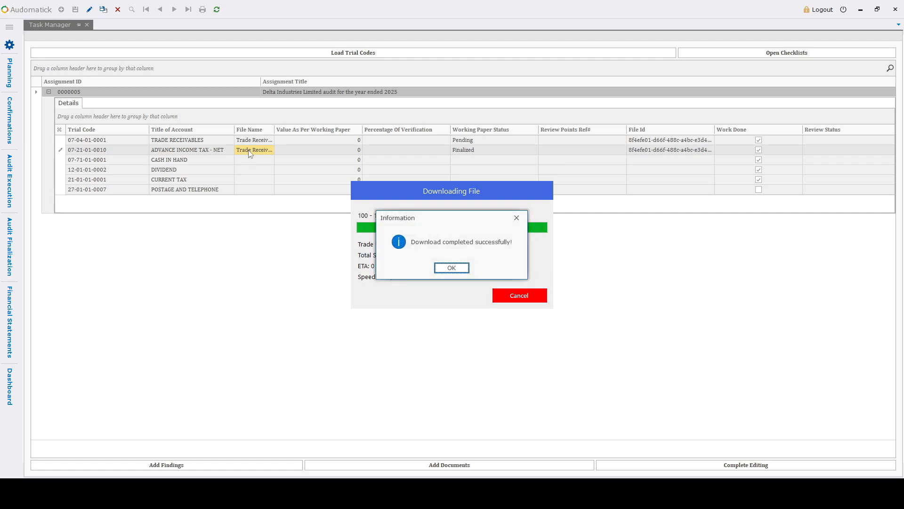
pyautogui.click(452, 268)
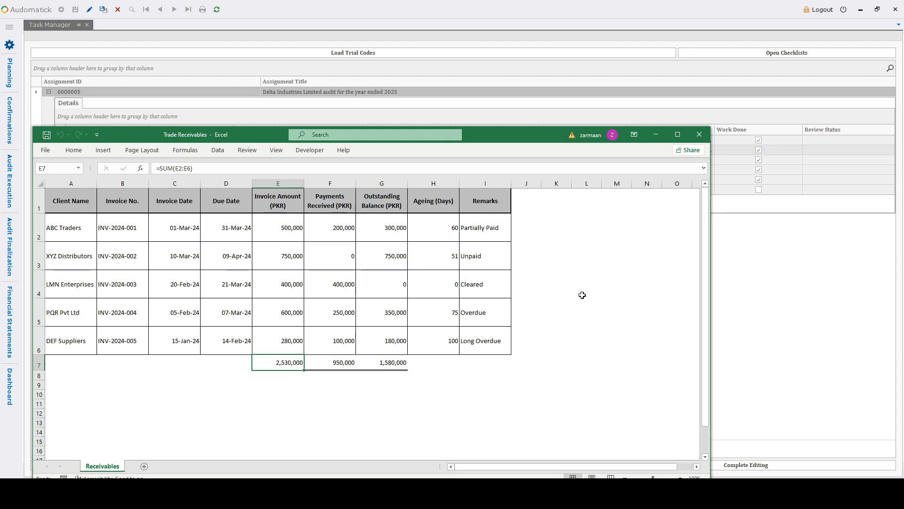
pyautogui.click(696, 135)
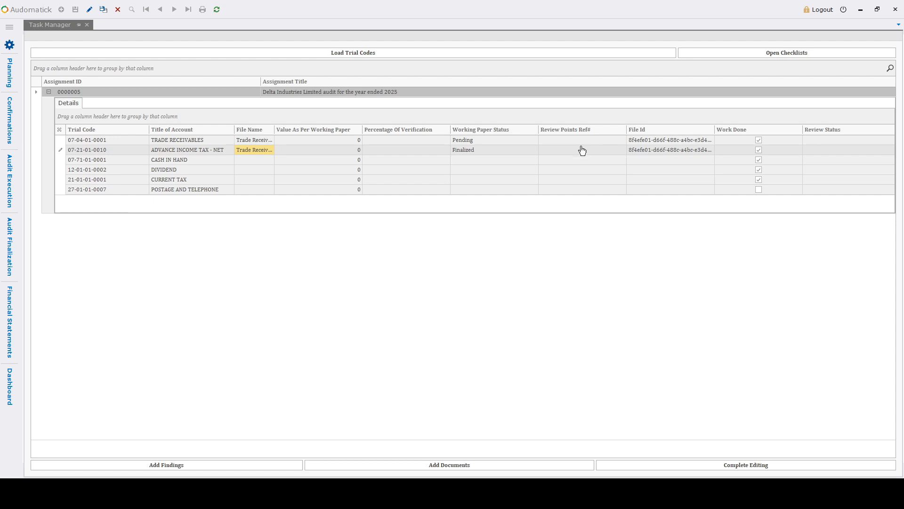
# Open the TRADE RECEIVABLES attachment in Excel and set ABC Traders' payments received to 300,000 and outstanding balance to 200,000.
pyautogui.click(278, 147)
pyautogui.doubleClick(260, 141)
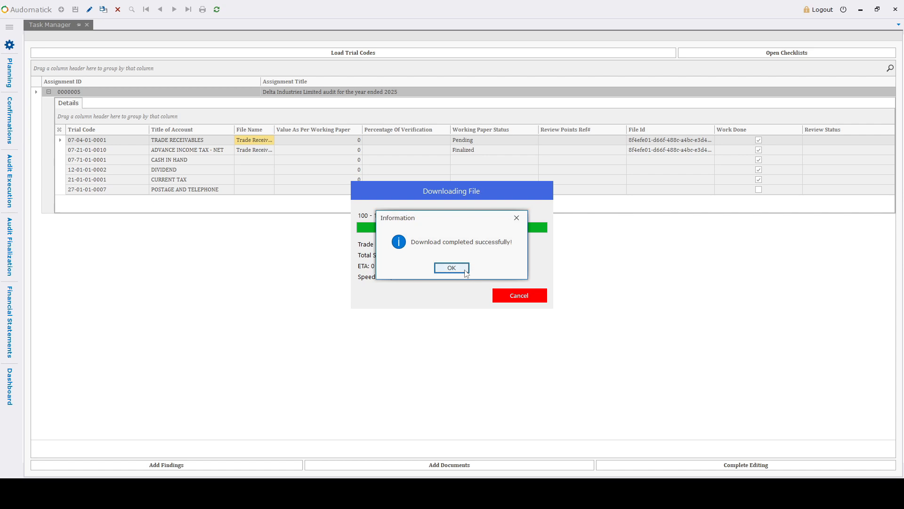
pyautogui.click(451, 268)
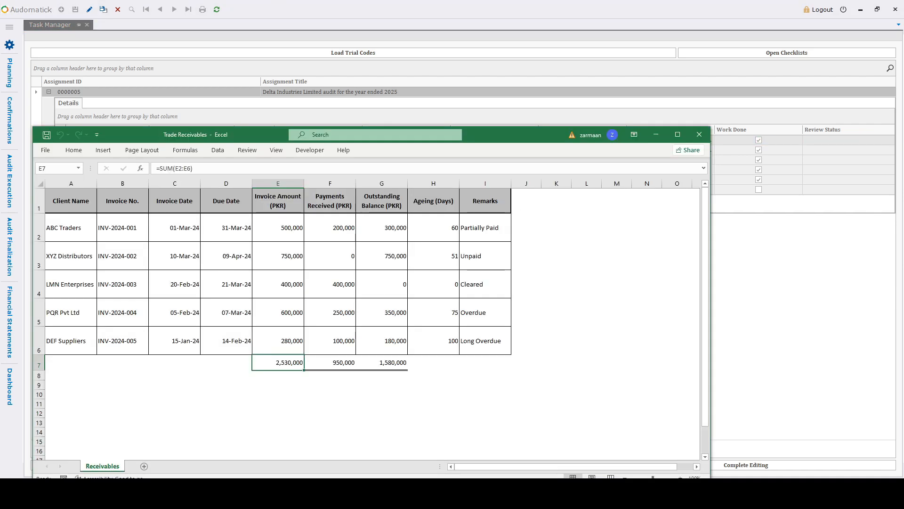
pyautogui.click(325, 224)
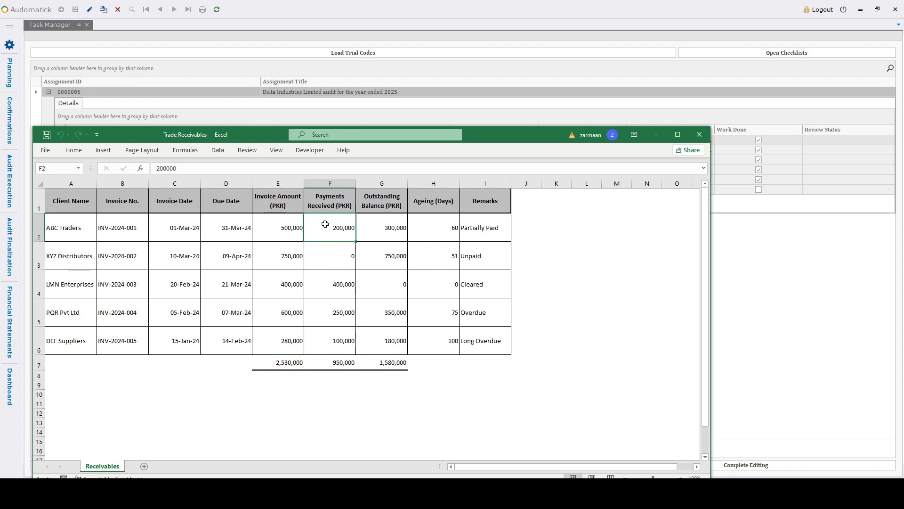
pyautogui.write('300000')
pyautogui.press('Tab')
pyautogui.write('200000')
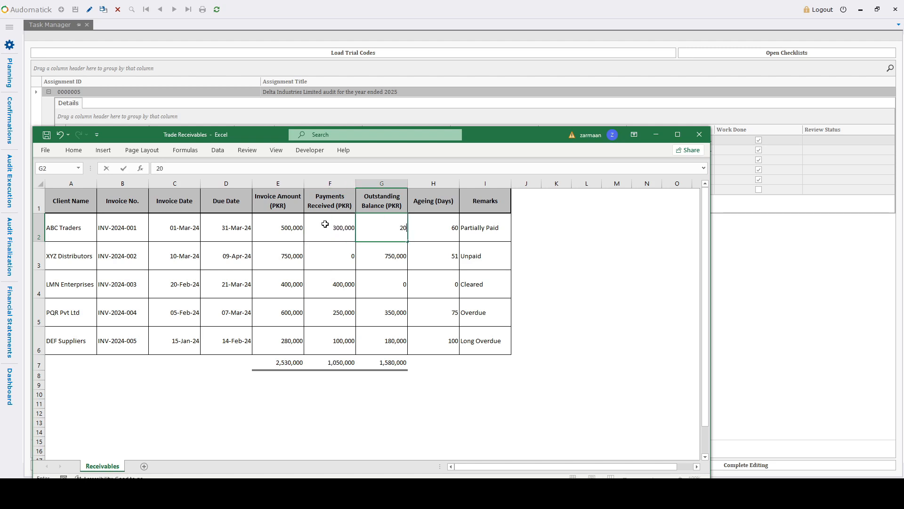
pyautogui.press('Return')
# Enter the note "Some additional changes" in cell E9 below the receivables totals and close the workbook.
pyautogui.press('Down')
pyautogui.press('Down')
pyautogui.press('Down')
pyautogui.press('Down')
pyautogui.press('Left')
pyautogui.press('Down')
pyautogui.press('Down')
pyautogui.press('Left')
pyautogui.write('Some additional changes')
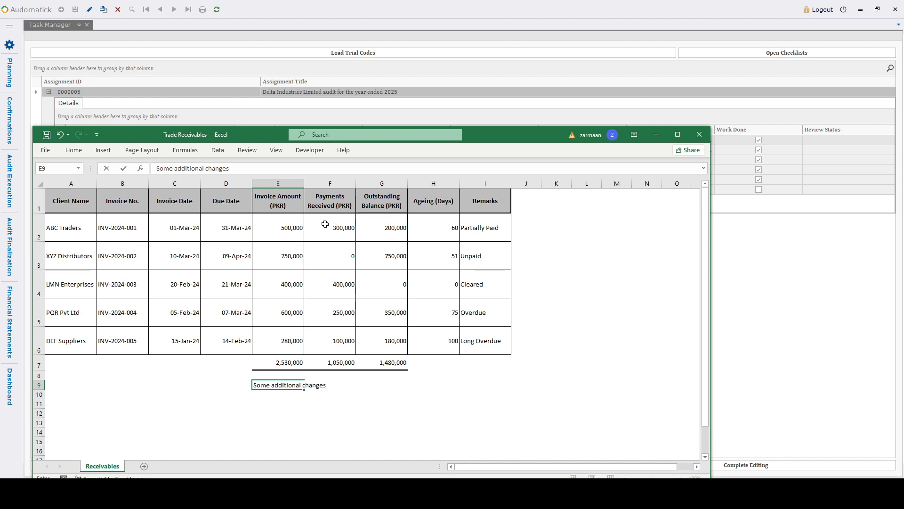
pyautogui.press('Return')
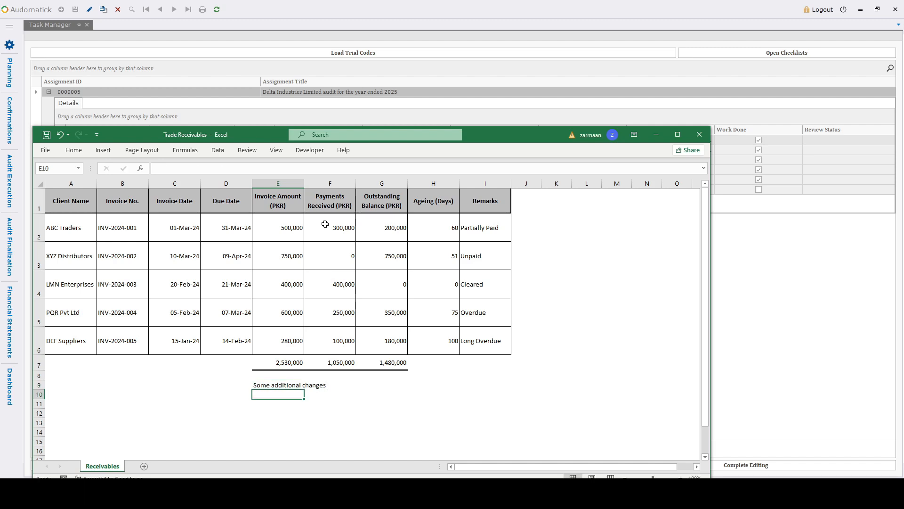
pyautogui.click(693, 135)
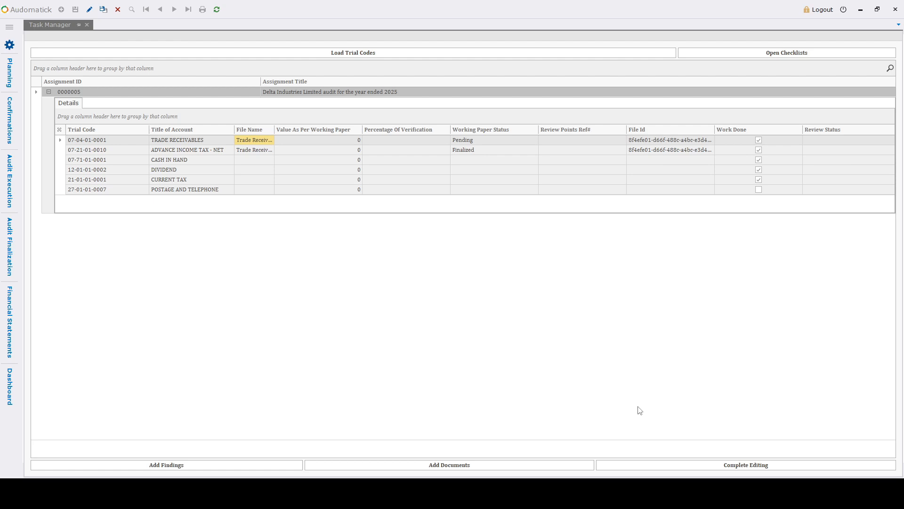
# Complete editing of the TRADE RECEIVABLES attachment so that its changes are uploaded to Task Manager.
pyautogui.click(647, 466)
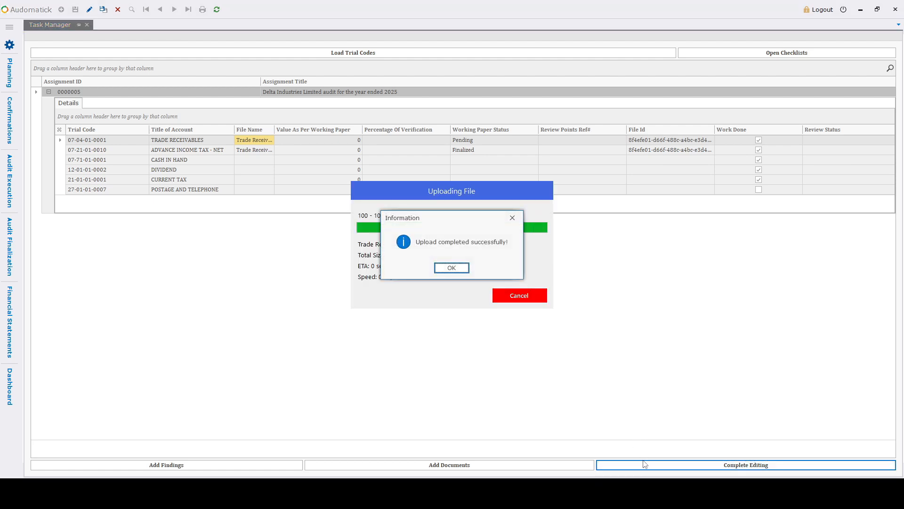
pyautogui.click(447, 272)
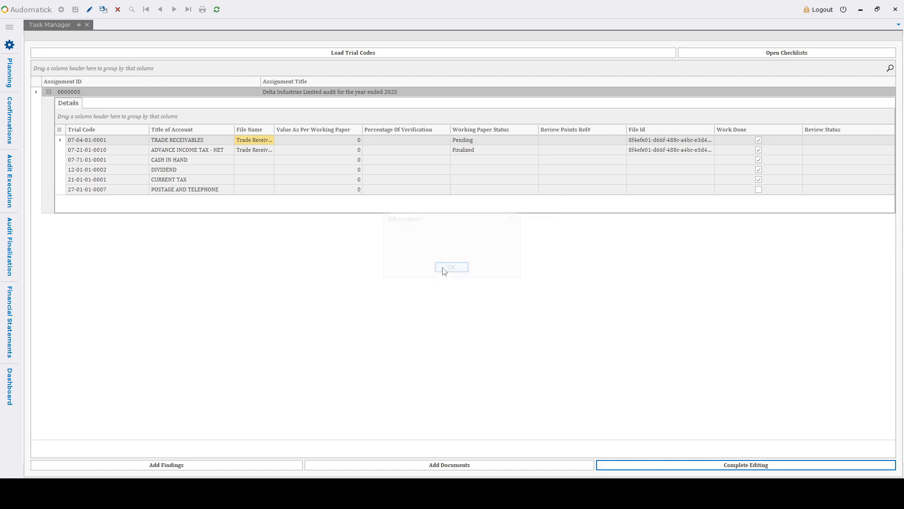
pyautogui.click(443, 270)
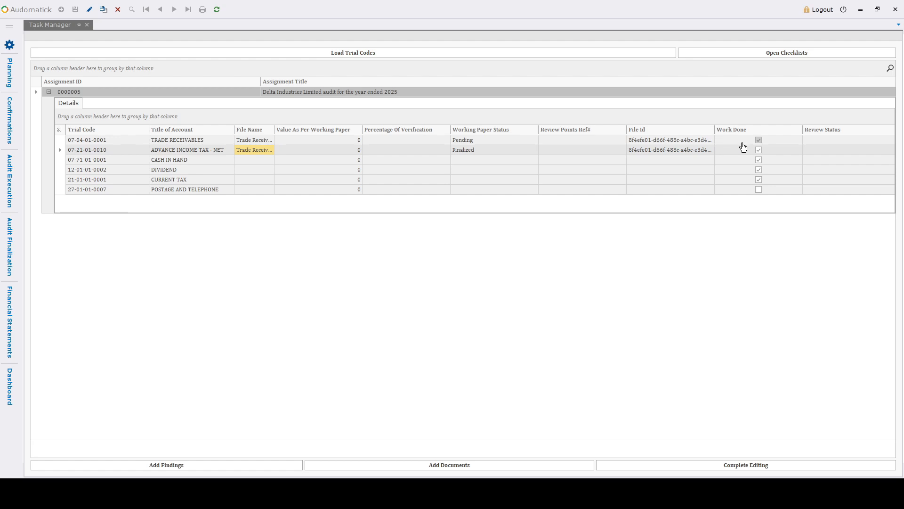
# Review the work done and assertions recorded for TRADE RECEIVABLES, and close the list.
pyautogui.click(759, 143)
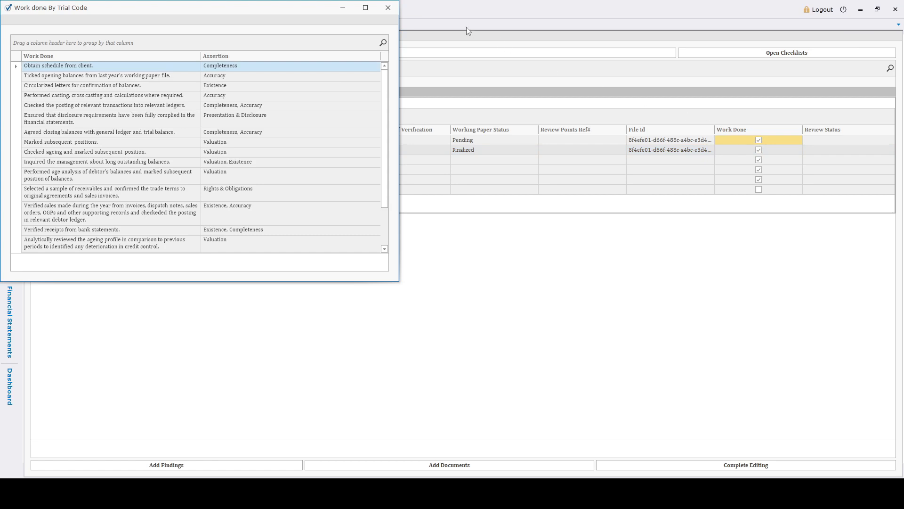
pyautogui.click(388, 7)
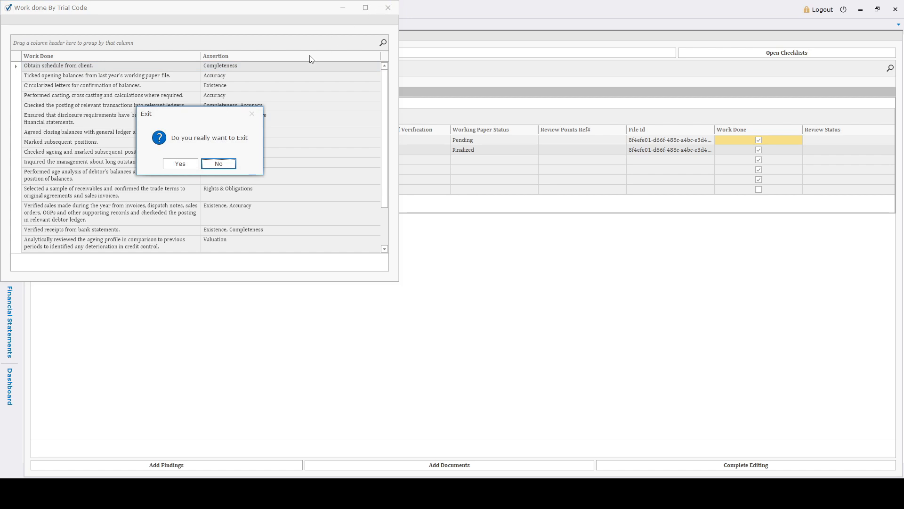
pyautogui.click(178, 164)
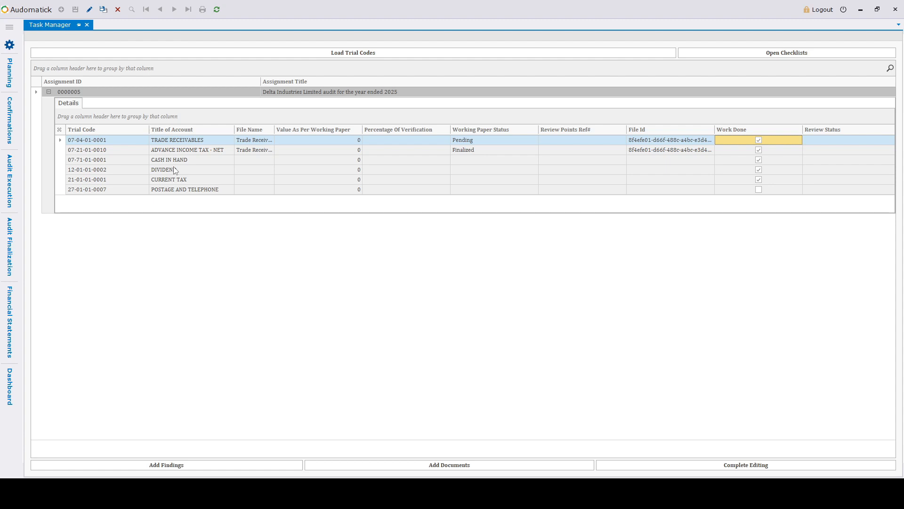
# Start a new findings record and select TRADE RECEIVABLES as its trial code.
pyautogui.click(243, 469)
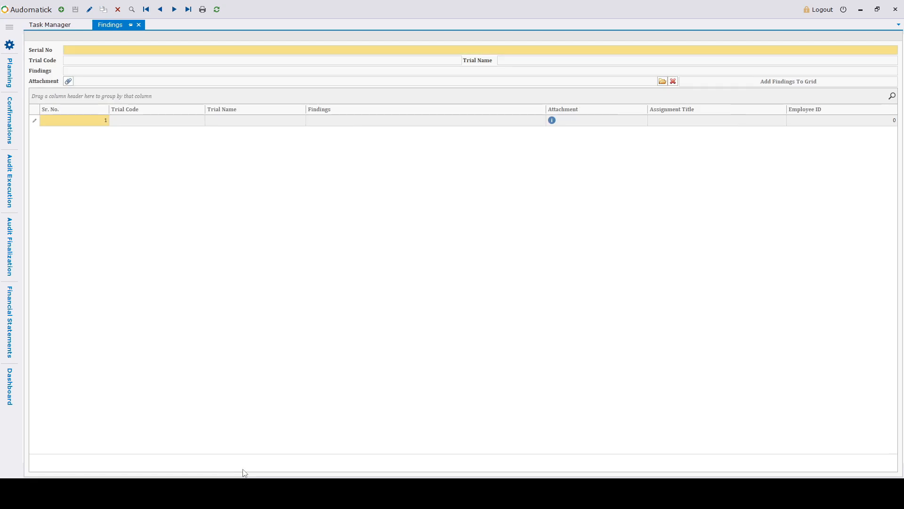
pyautogui.click(61, 11)
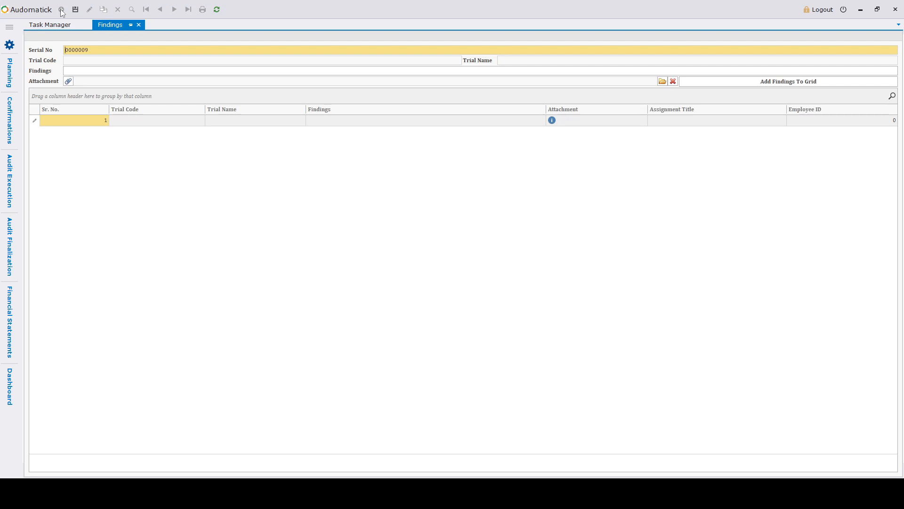
pyautogui.click(130, 61)
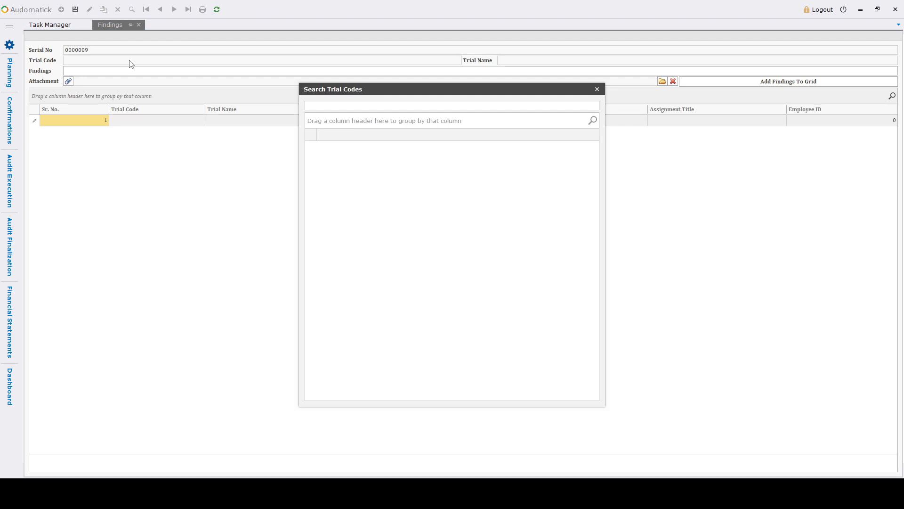
pyautogui.write('%')
pyautogui.moveTo(335, 105); pyautogui.dragTo(309, 104)
pyautogui.press('Return')
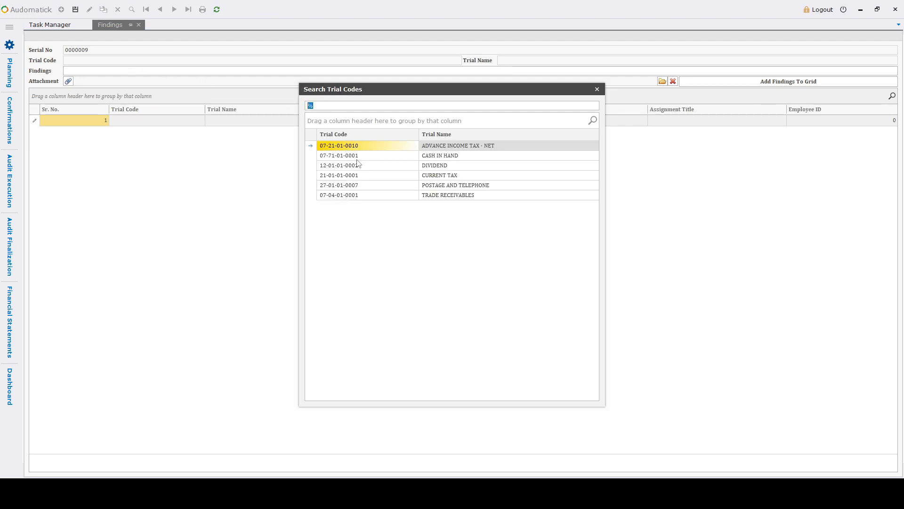
pyautogui.click(385, 197)
pyautogui.doubleClick(385, 197)
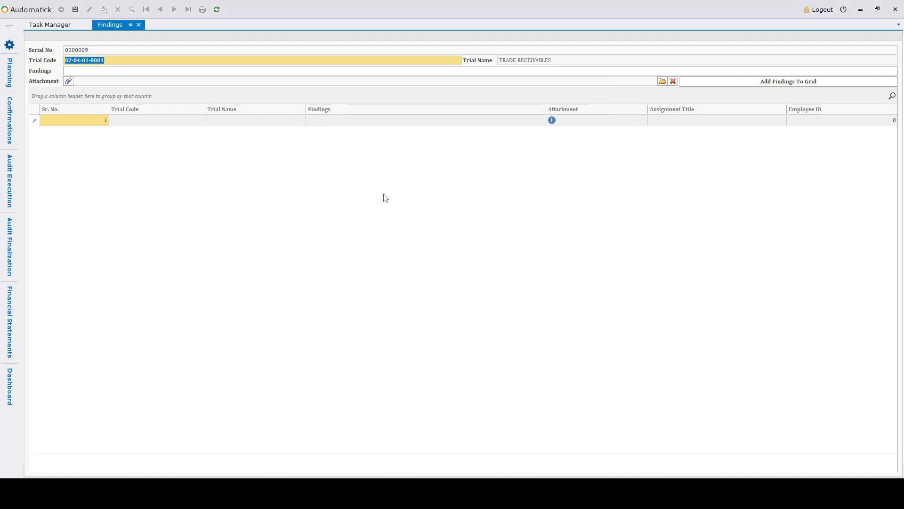
# Add the finding "Some trade debts are past due but have not been provided for" to the grid with Trade Receivables.xlsx attached.
pyautogui.click(348, 70)
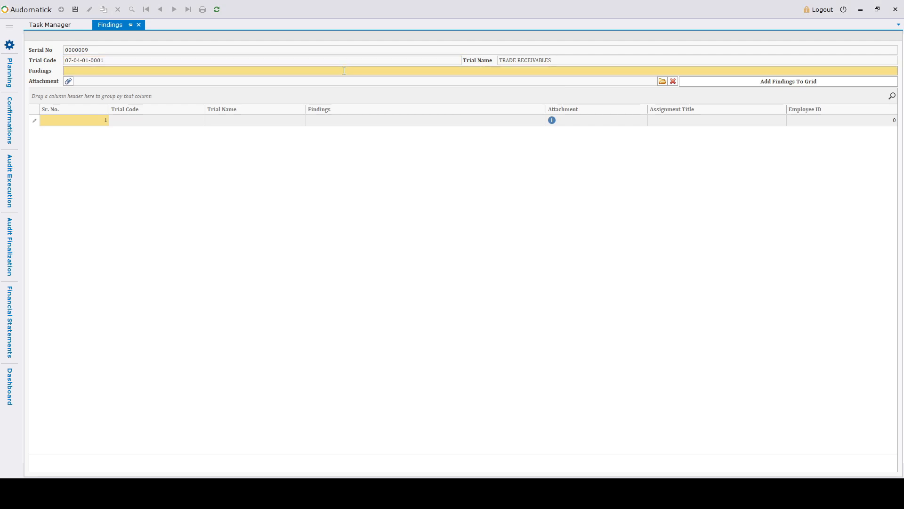
pyautogui.write('Some trade debts are past due but have not been provided for')
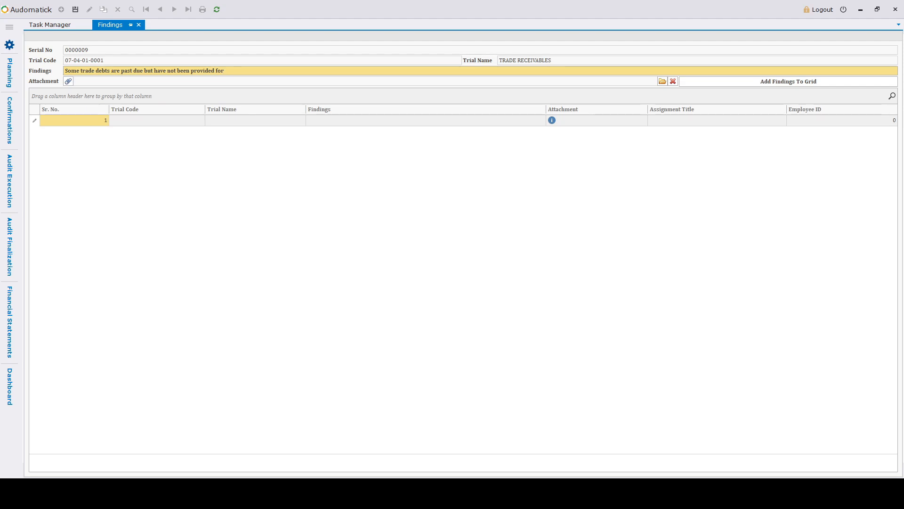
pyautogui.click(487, 81)
pyautogui.doubleClick(174, 67)
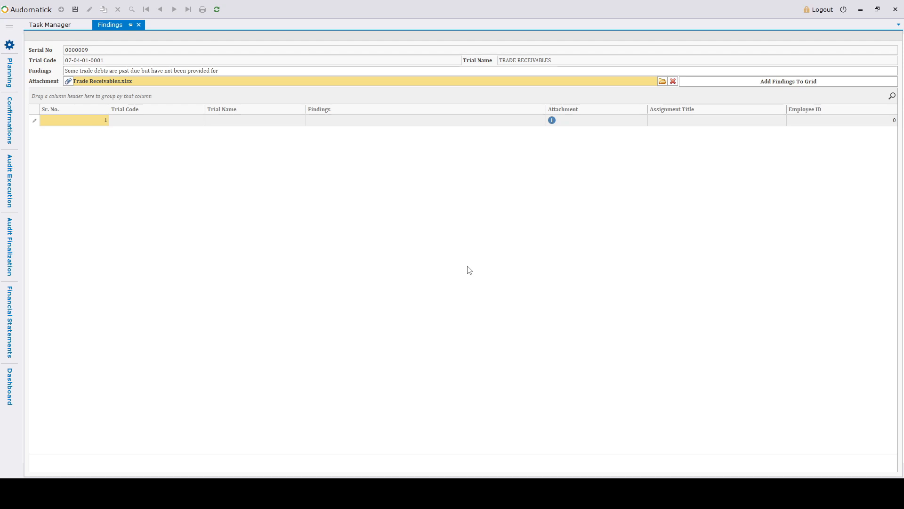
pyautogui.click(708, 80)
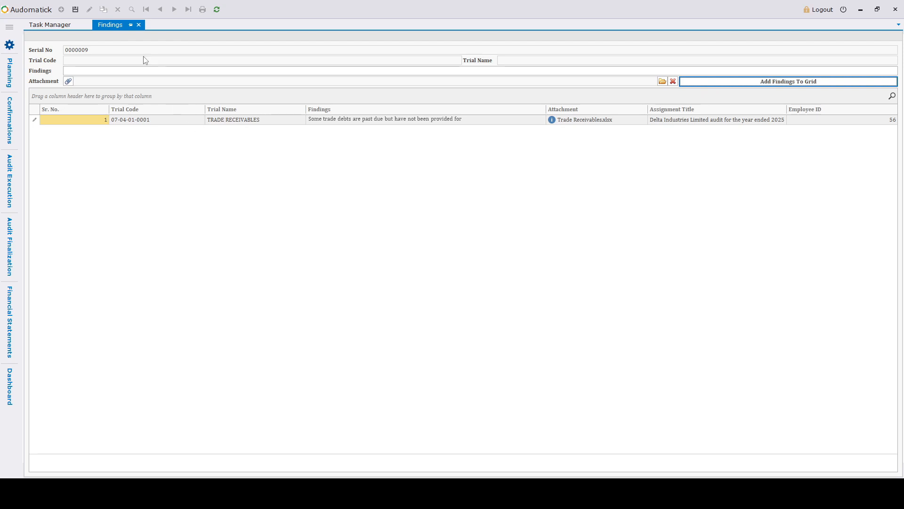
# Save the TRADE RECEIVABLES findings record and close Findings.
pyautogui.click(76, 10)
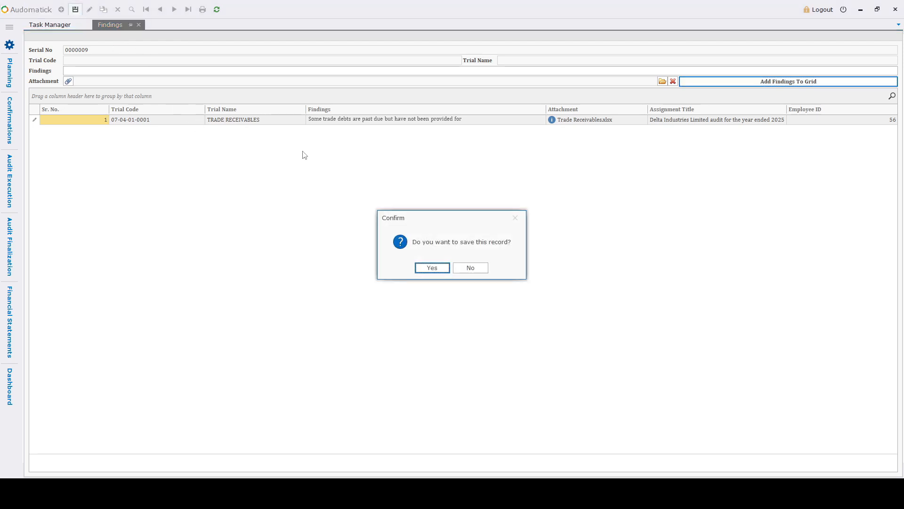
pyautogui.click(442, 271)
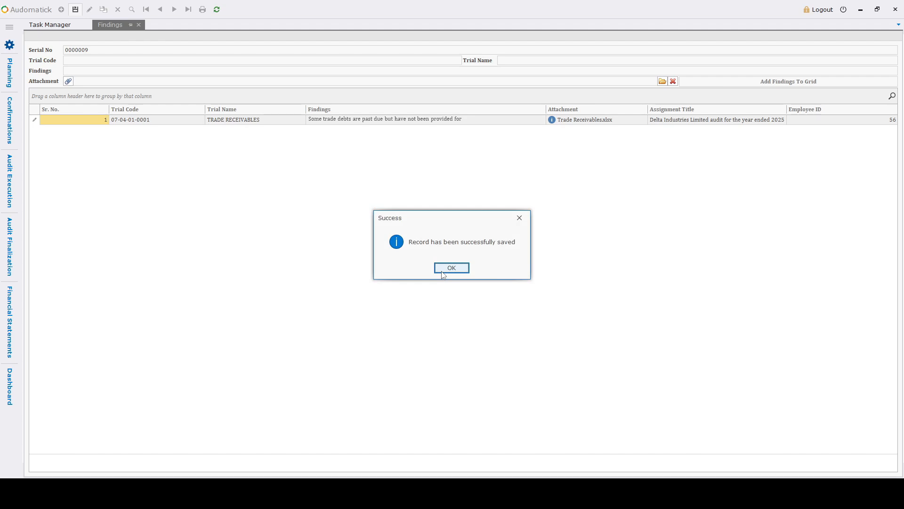
pyautogui.click(442, 272)
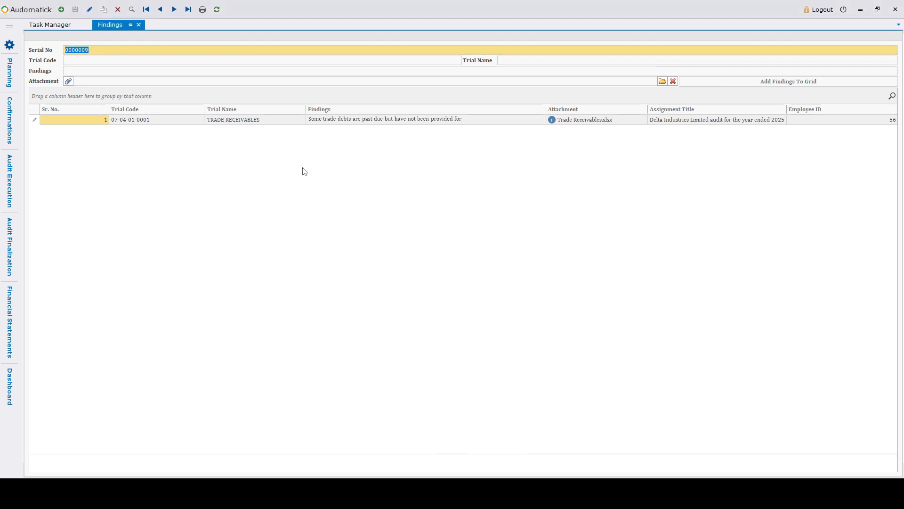
pyautogui.click(139, 25)
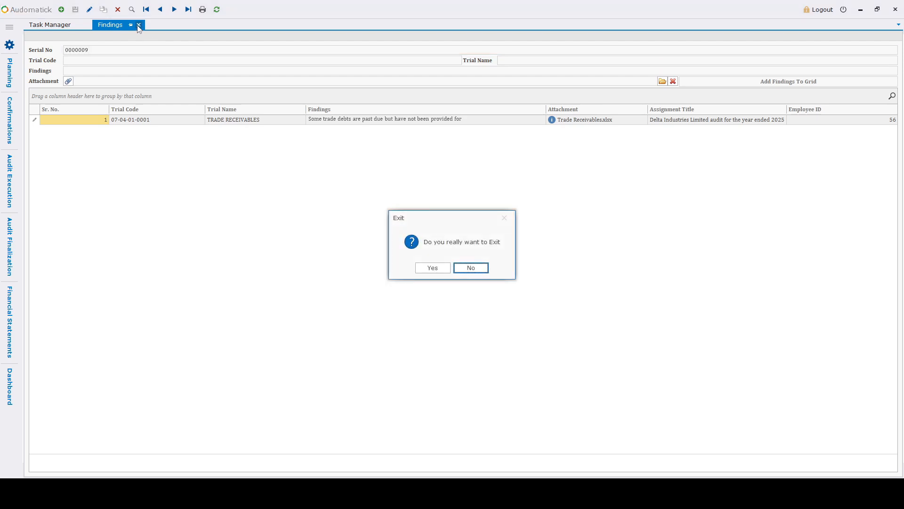
pyautogui.click(442, 271)
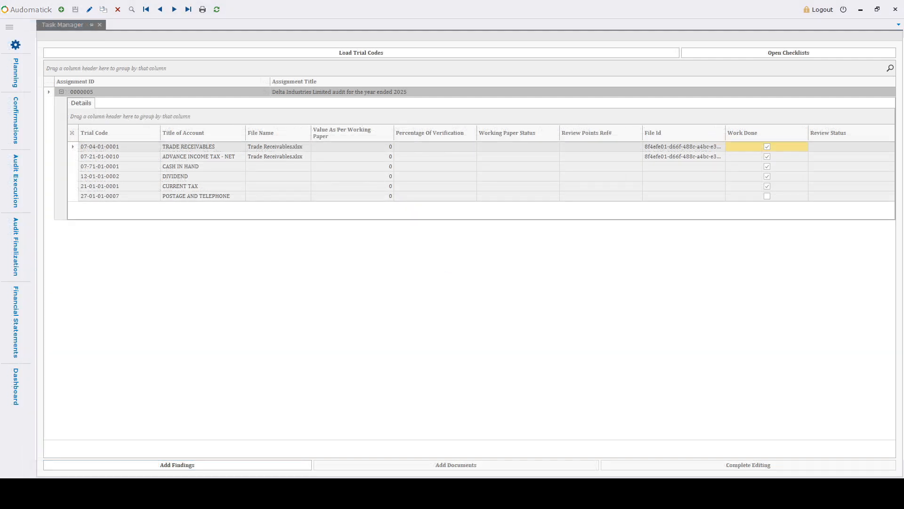
# Open the Existing Client Continuation checklist from the assignment's checklists and start a new record in it.
pyautogui.click(693, 54)
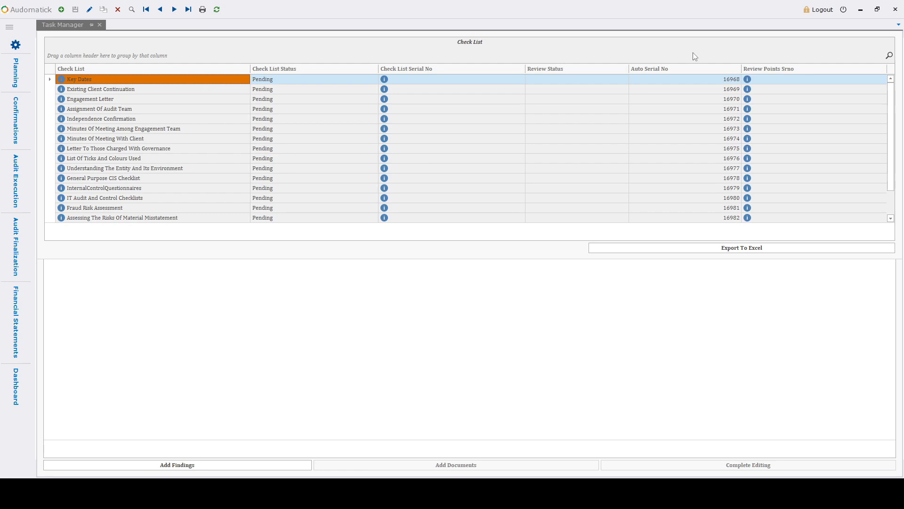
pyautogui.click(182, 93)
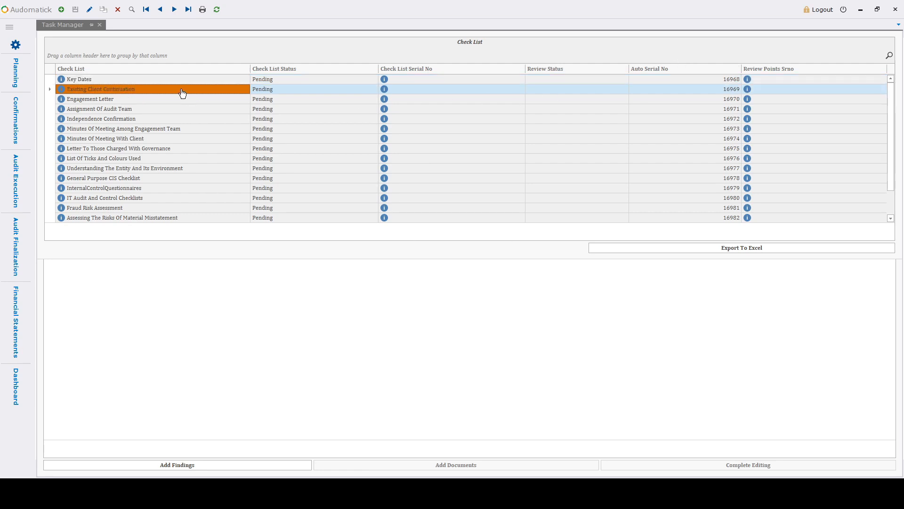
pyautogui.doubleClick(183, 90)
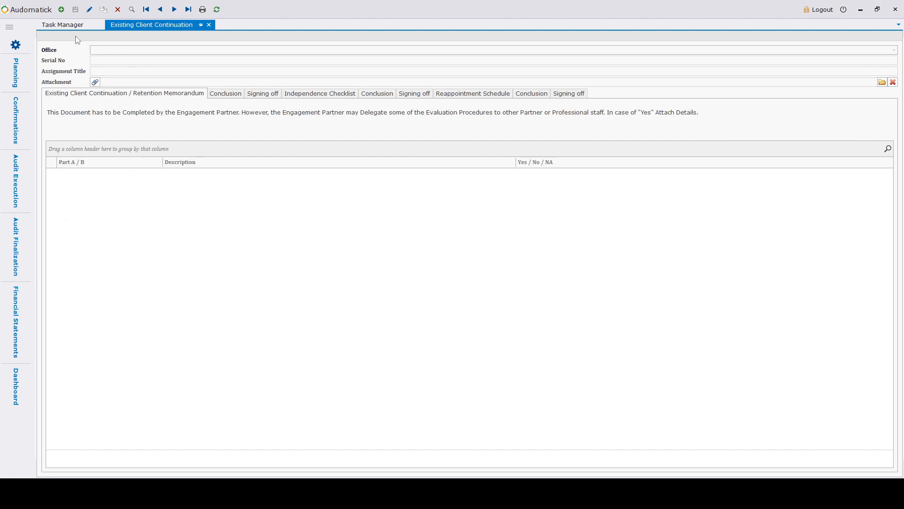
pyautogui.click(59, 10)
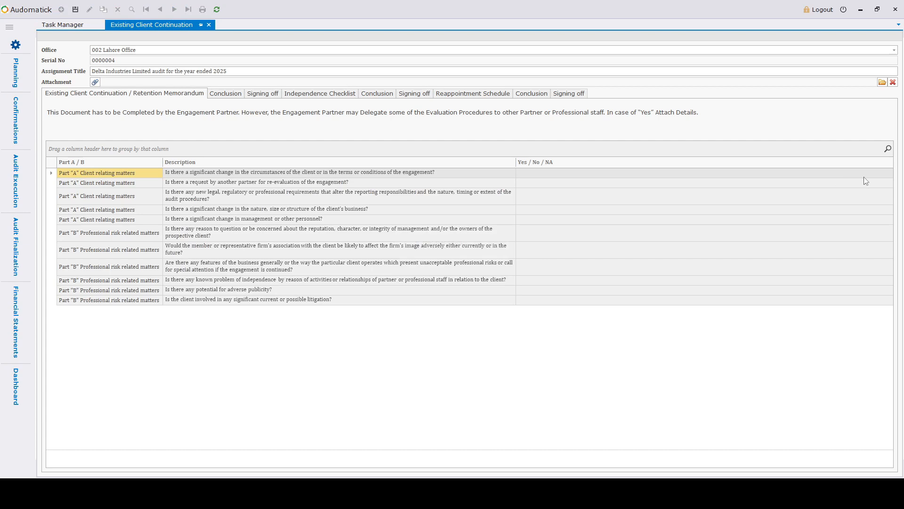
# Answer Yes to the significant change in client circumstances question and No to the question about another partner's re-evaluation request.
pyautogui.click(890, 175)
pyautogui.click(890, 175)
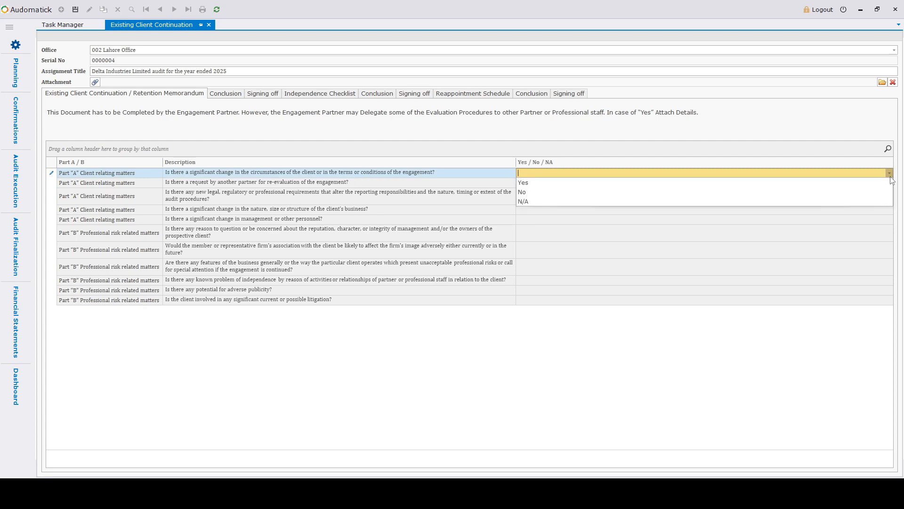
pyautogui.click(890, 182)
pyautogui.click(890, 183)
pyautogui.click(890, 184)
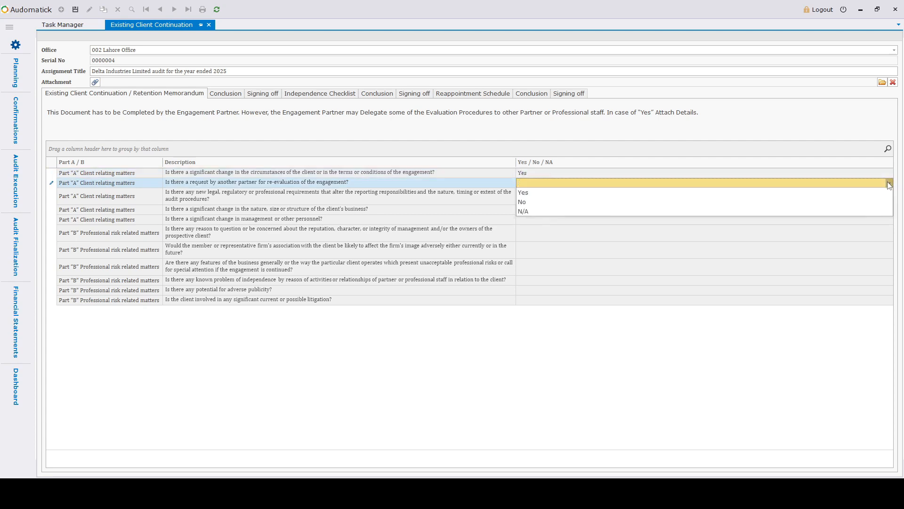
pyautogui.click(879, 201)
pyautogui.click(813, 338)
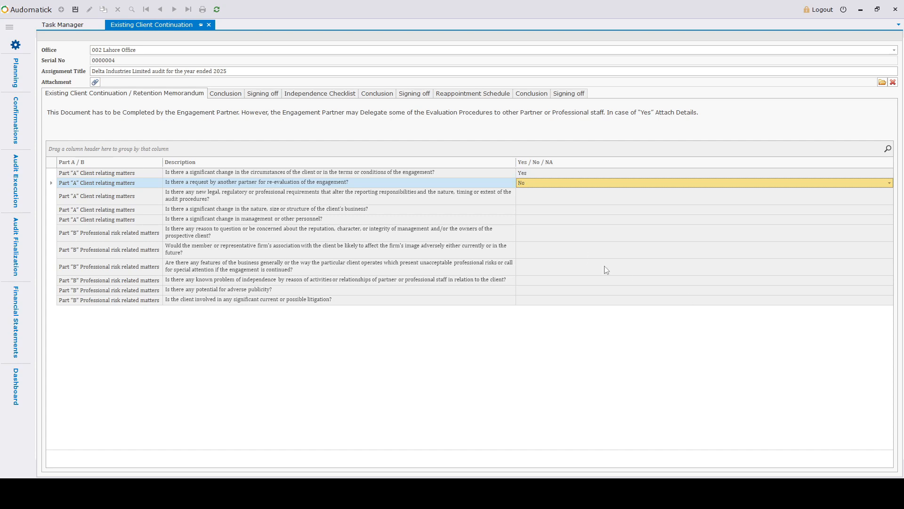
# Save the Existing Client Continuation record and close the checklist.
pyautogui.click(80, 13)
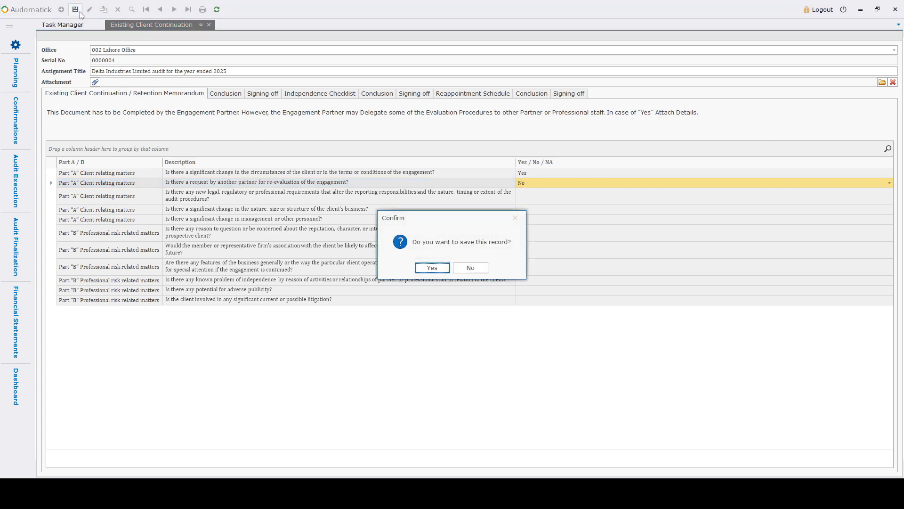
pyautogui.click(416, 267)
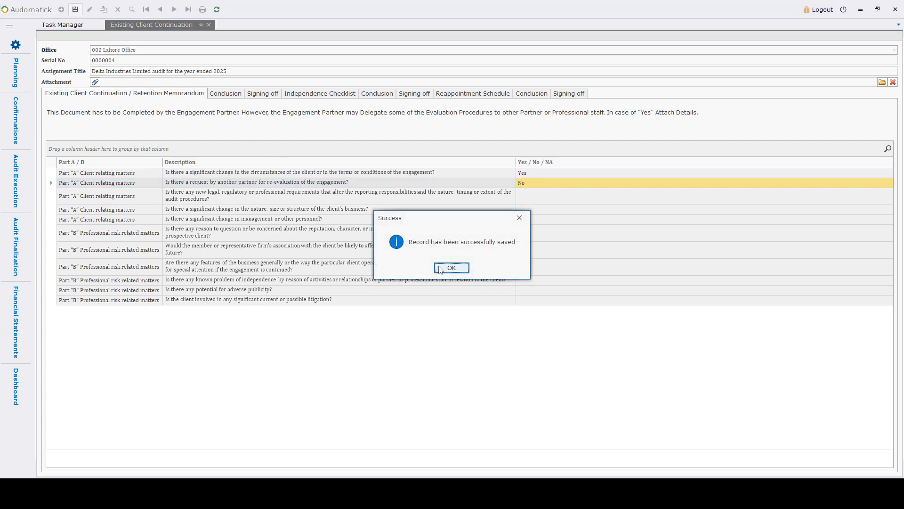
pyautogui.click(439, 269)
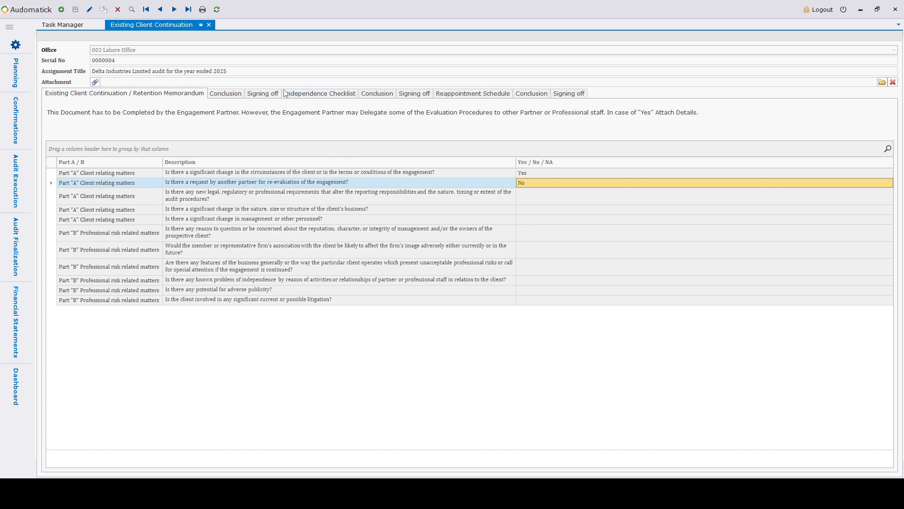
pyautogui.click(209, 25)
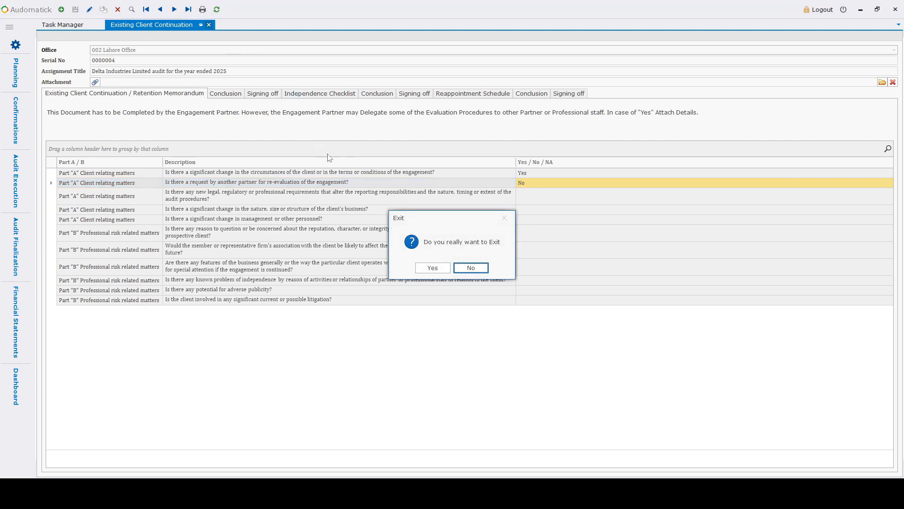
pyautogui.click(430, 269)
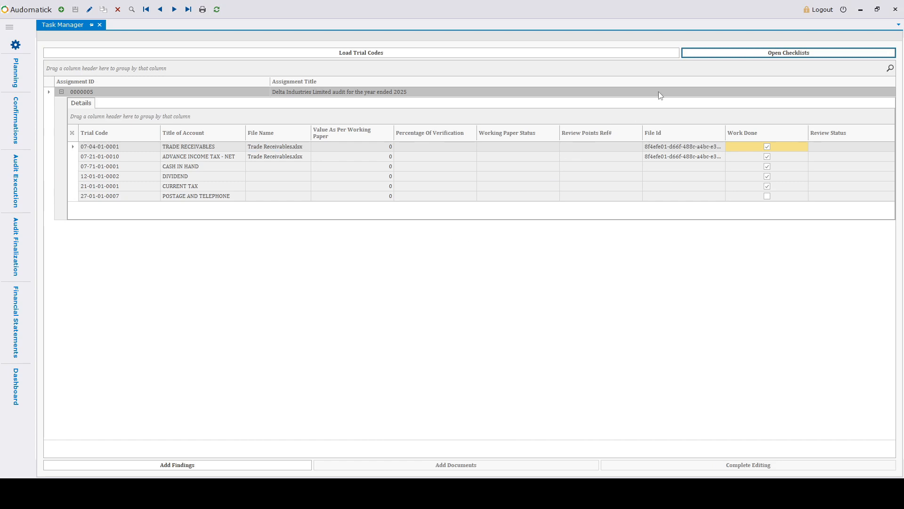
# Open the saved Existing Client Continuation record through its checklist serial number, check its answers, and close it.
pyautogui.click(698, 56)
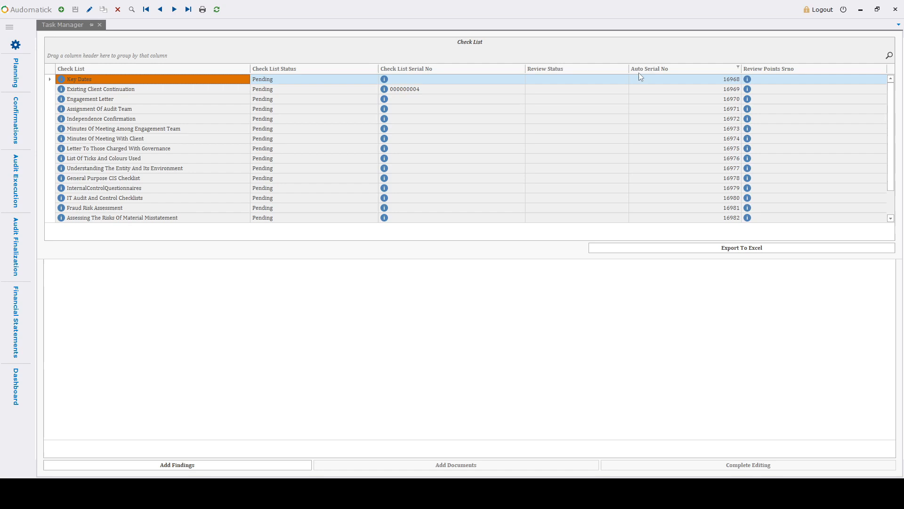
pyautogui.click(405, 90)
pyautogui.click(404, 90)
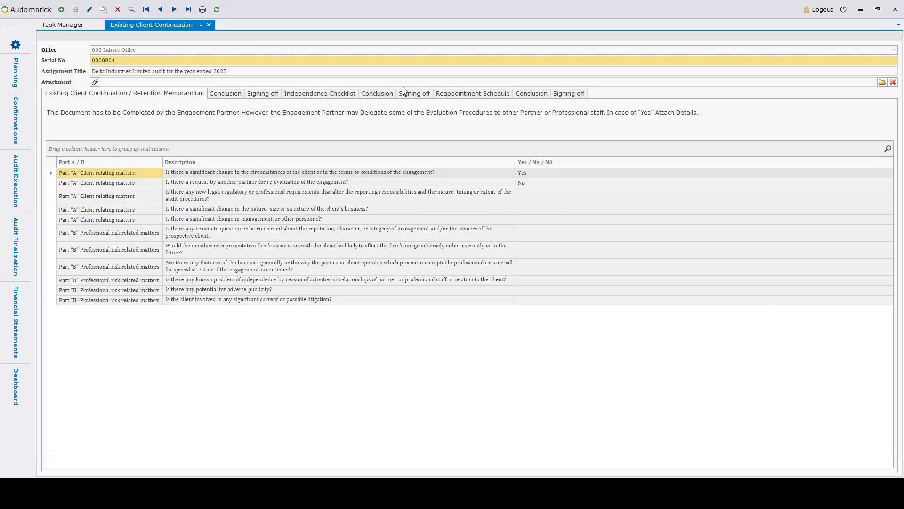
pyautogui.click(209, 25)
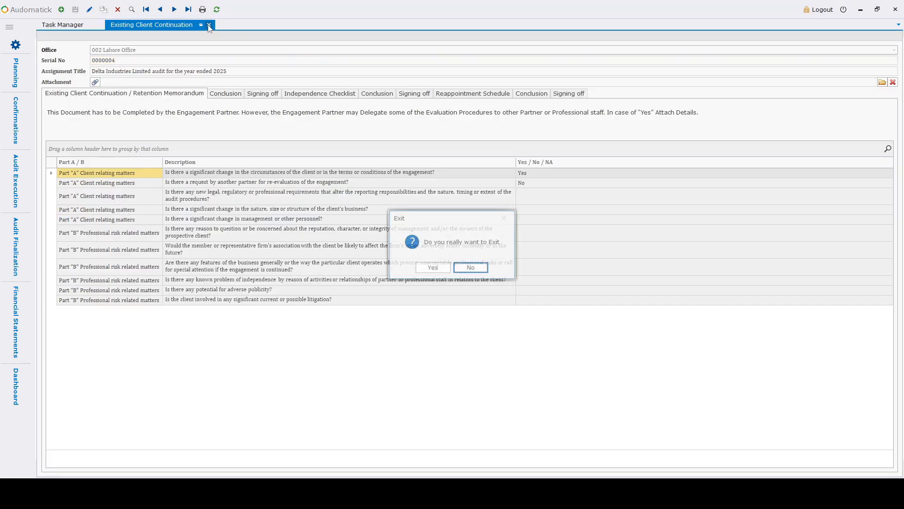
pyautogui.click(430, 272)
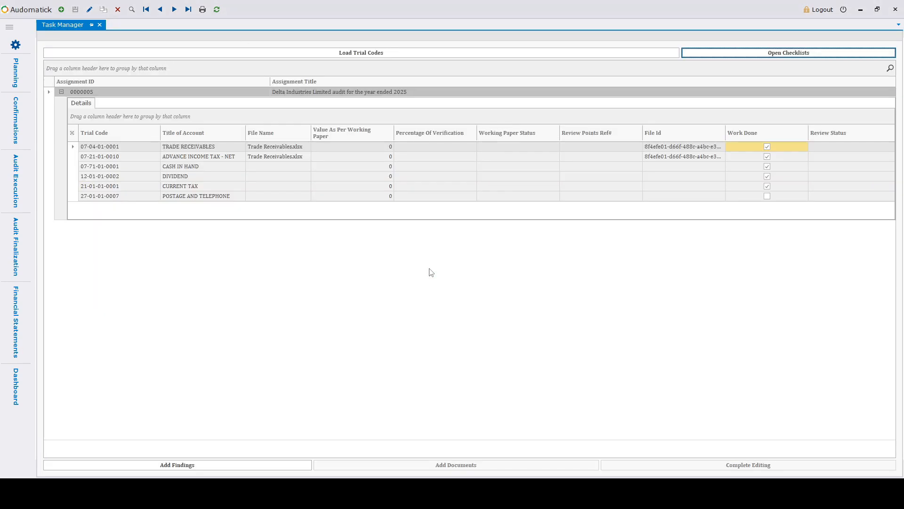
# Set the checklist status of Key Dates and Existing Client Continuation to Finalized in the assignment's checklists.
pyautogui.click(693, 57)
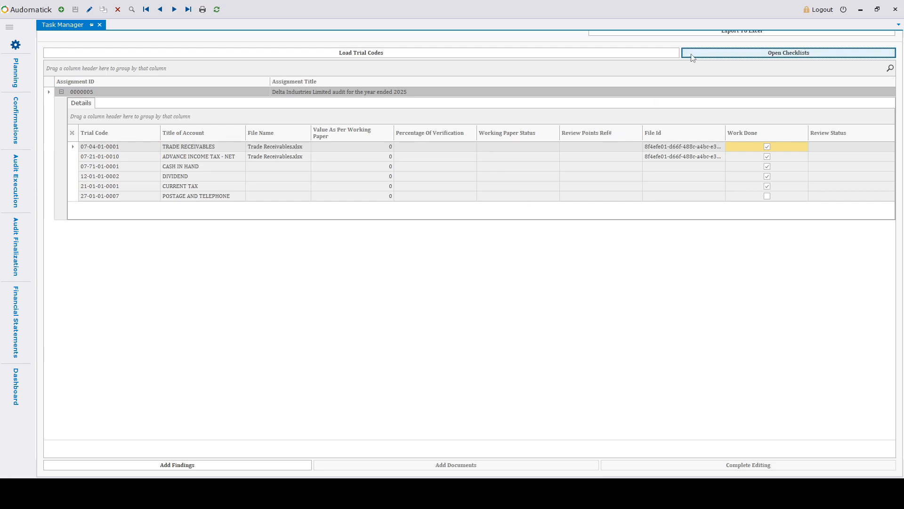
pyautogui.click(342, 80)
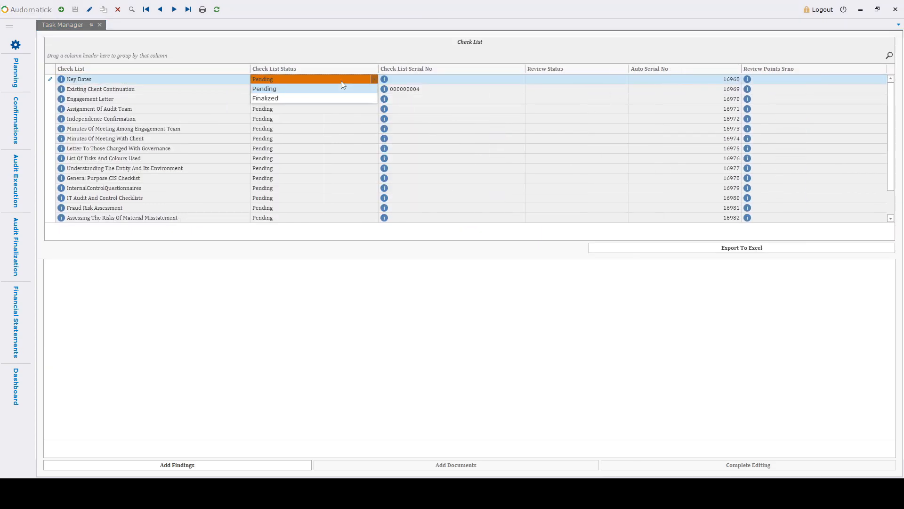
pyautogui.click(329, 98)
pyautogui.click(329, 98)
pyautogui.click(329, 92)
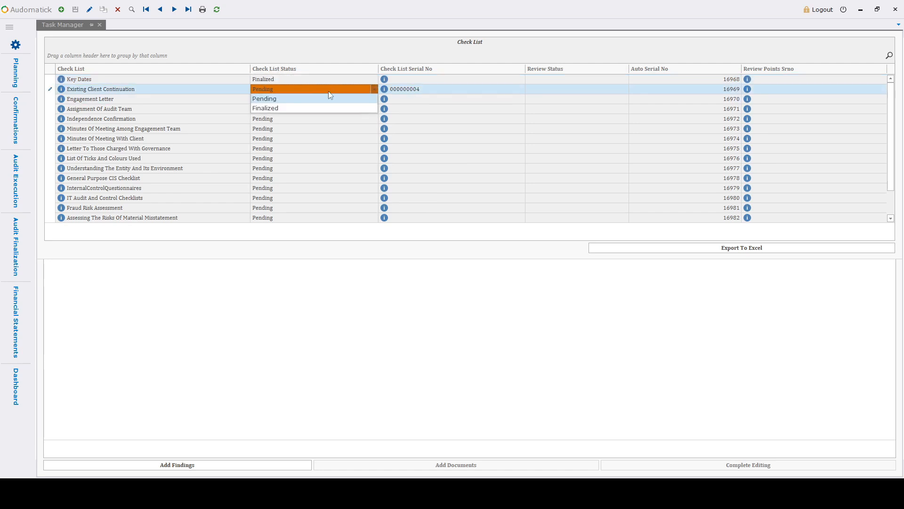
pyautogui.click(317, 107)
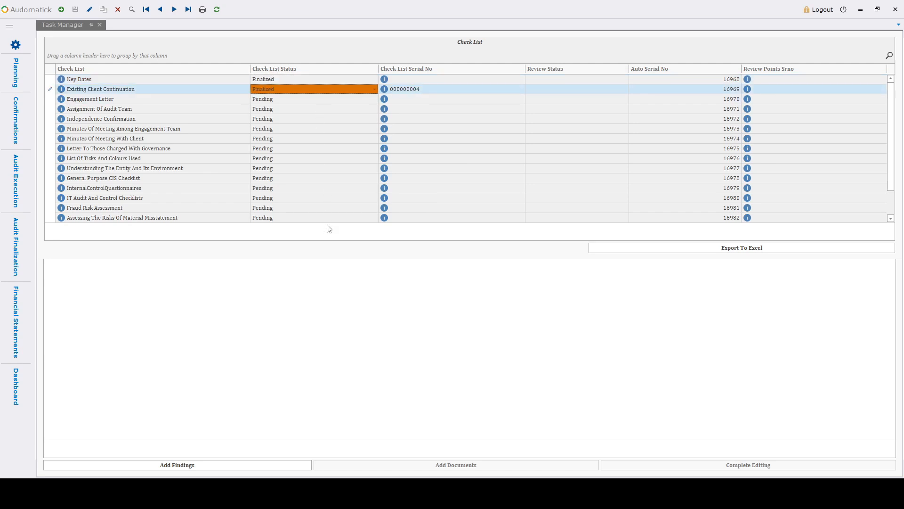
pyautogui.click(334, 289)
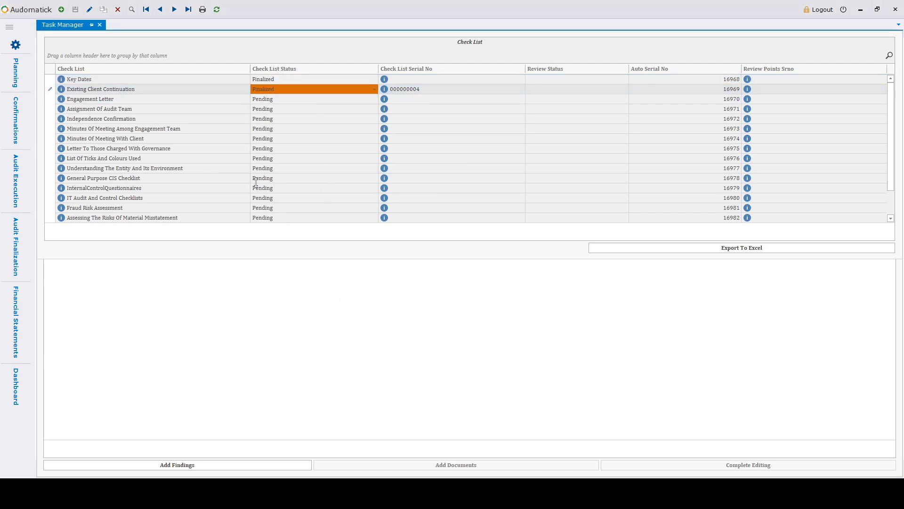
# Update the Task Manager record with the changed checklist statuses.
pyautogui.click(104, 11)
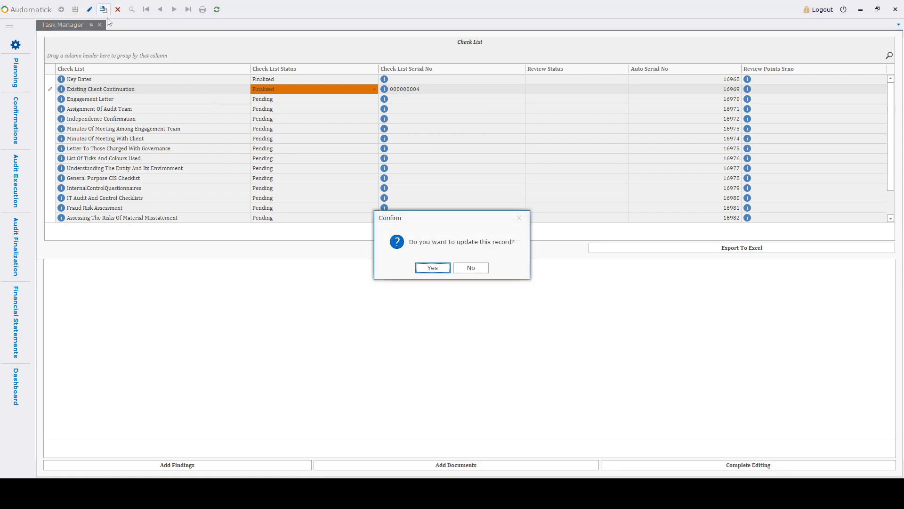
pyautogui.click(432, 267)
pyautogui.click(432, 268)
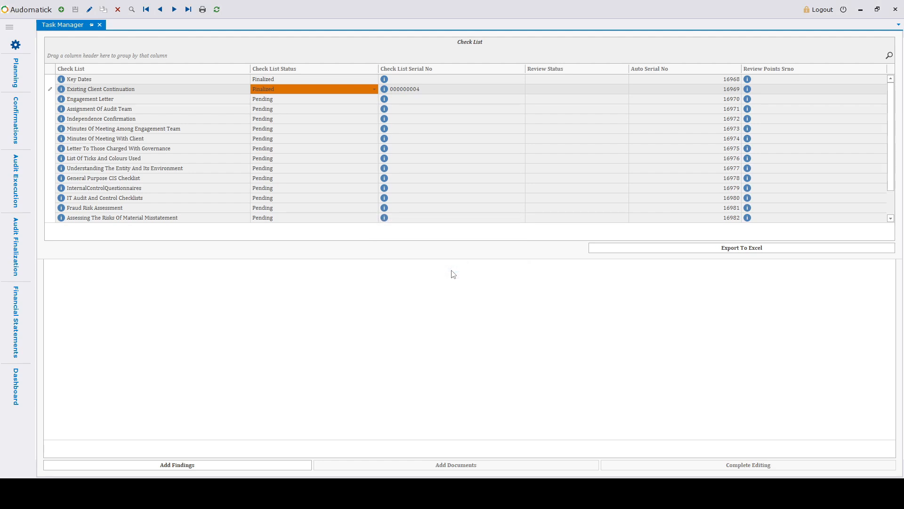